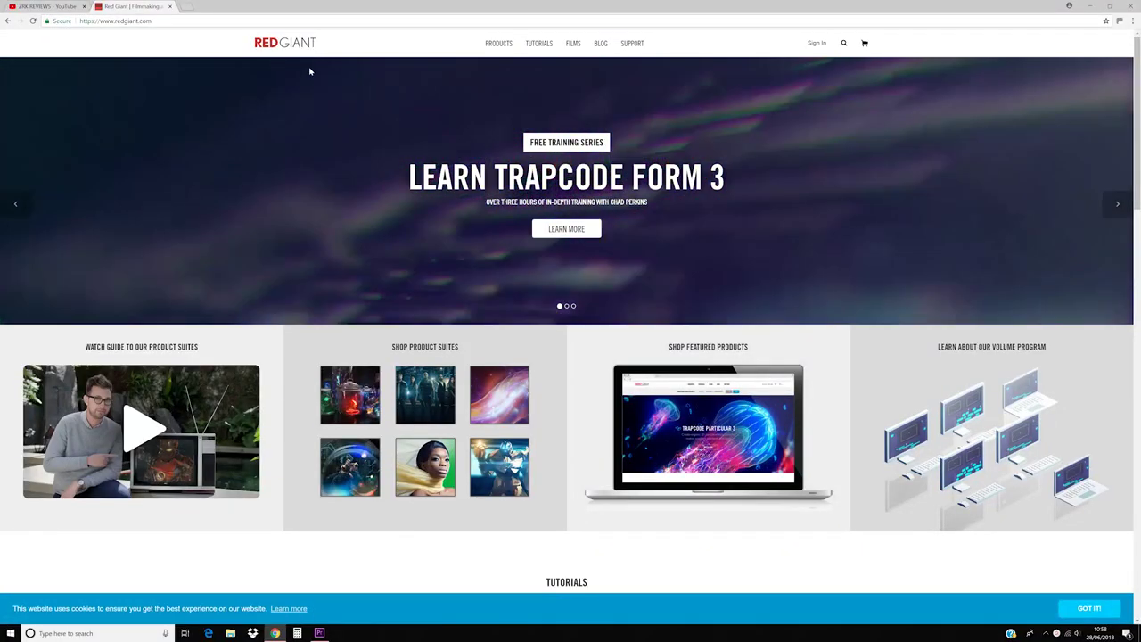
Step: Open Red Giant's Products page and scroll down to the Magic Bullet Suite row
scroll(638, 267, "down", 3)
scroll(642, 298, "up", 3)
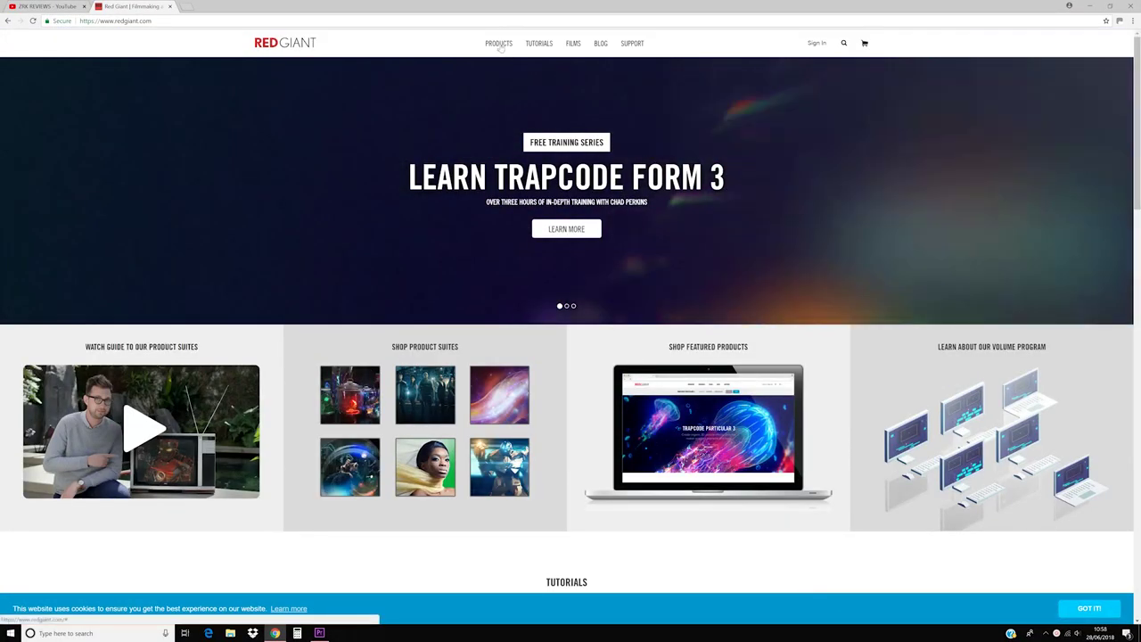
left_click(499, 44)
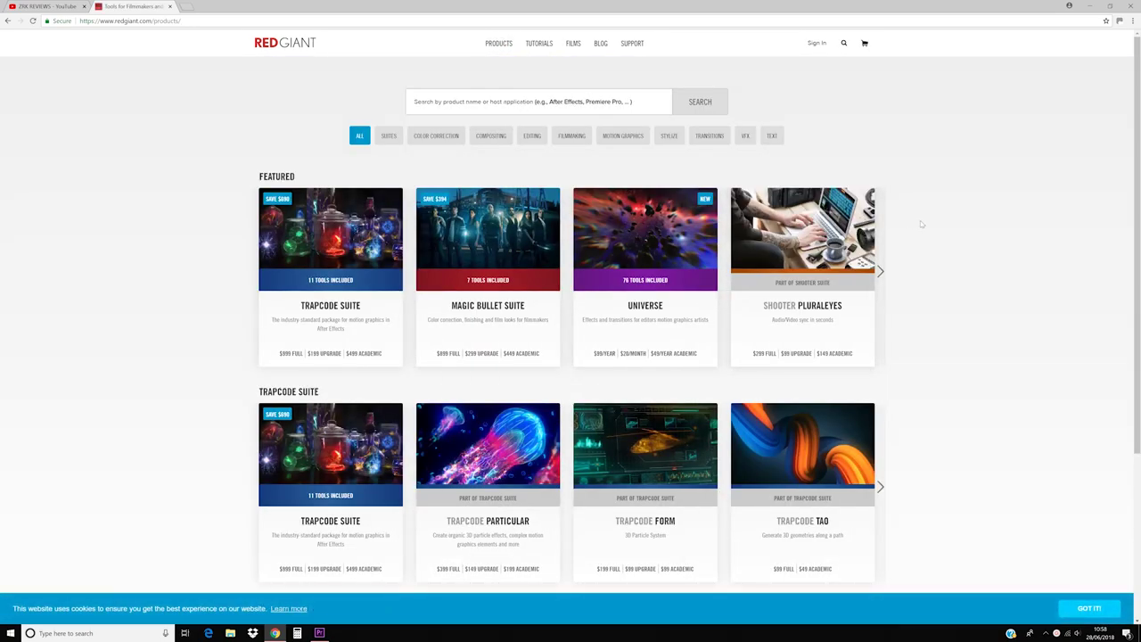
scroll(922, 224, "down", 4)
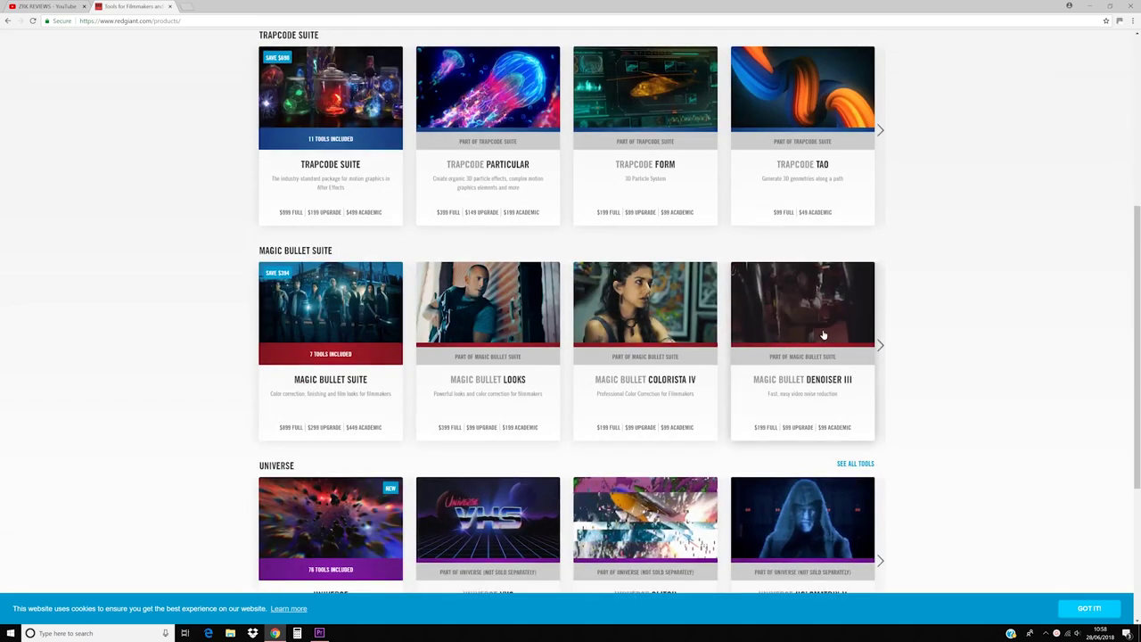
Step: Open the Denoiser III page, review its Compatibility tab, then return to the Overview
left_click(787, 373)
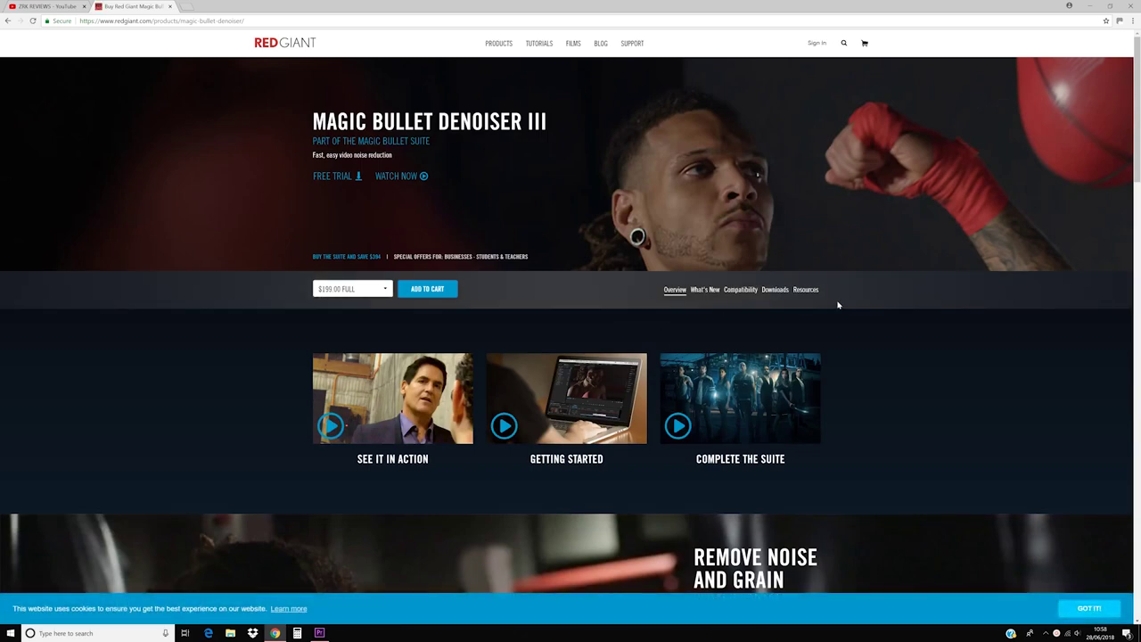
left_click(735, 291)
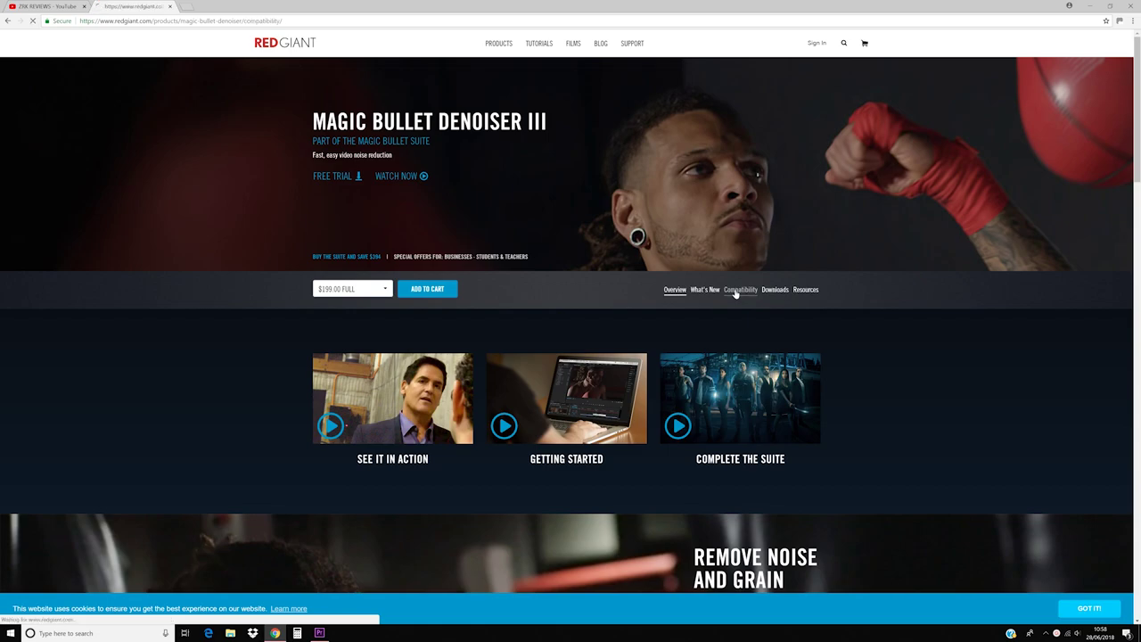
scroll(702, 369, "down", 3)
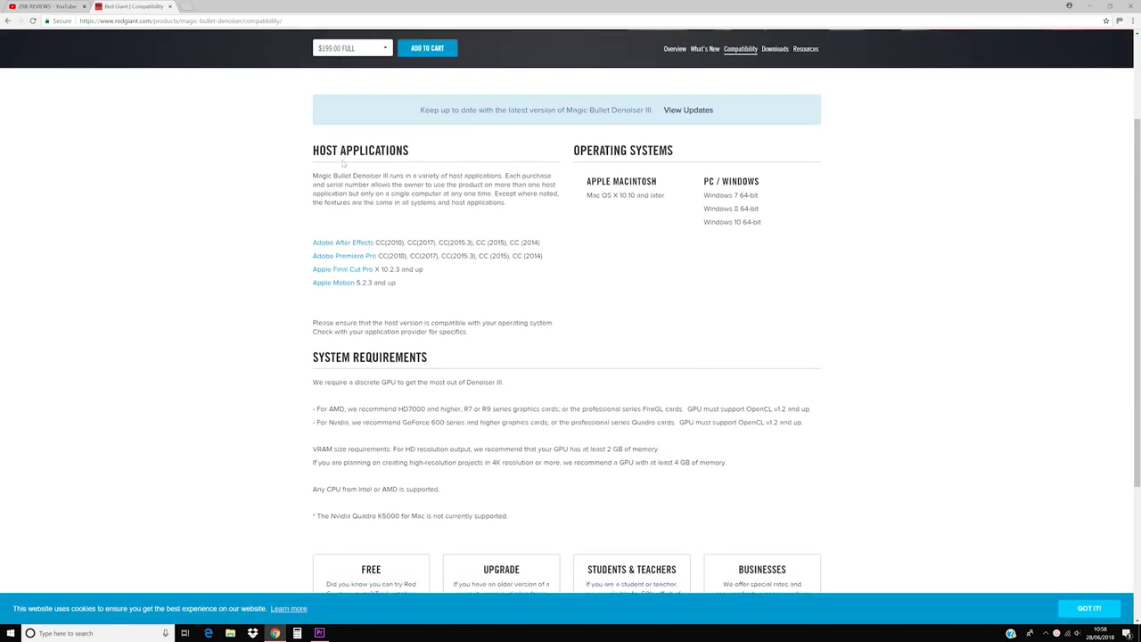
scroll(342, 164, "up", 3)
left_click(7, 20)
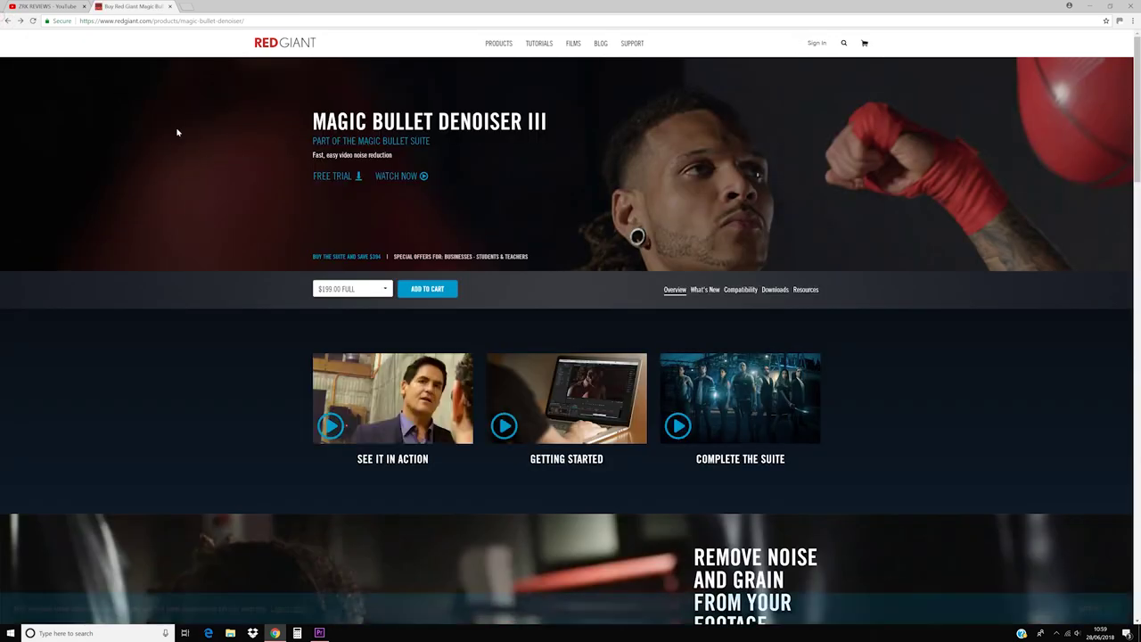
scroll(806, 264, "down", 10)
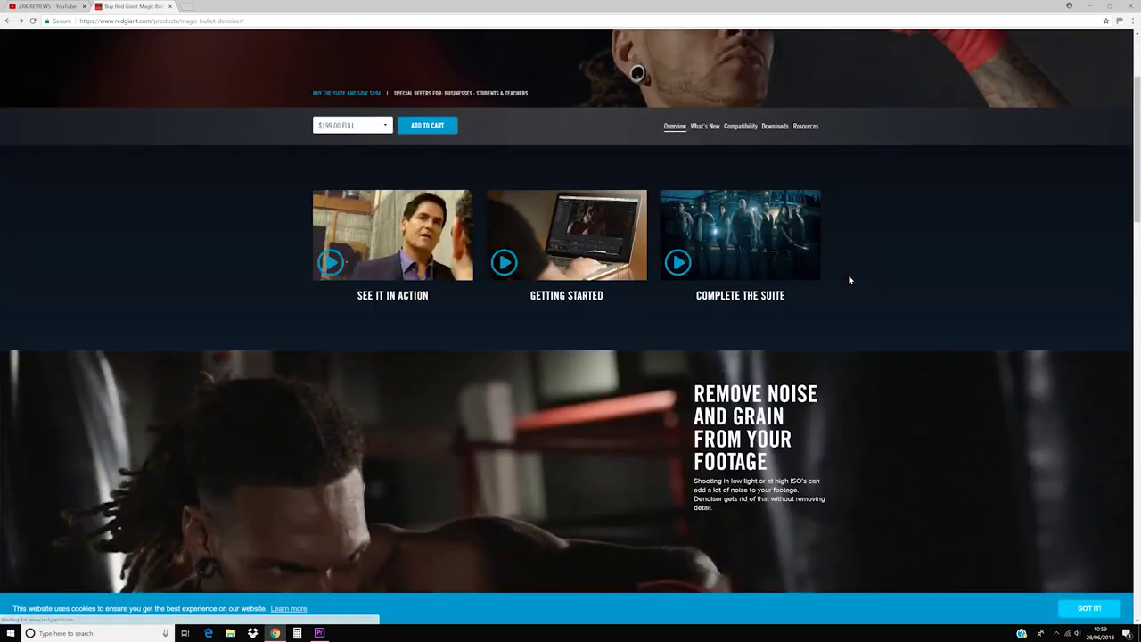
scroll(877, 280, "down", 4)
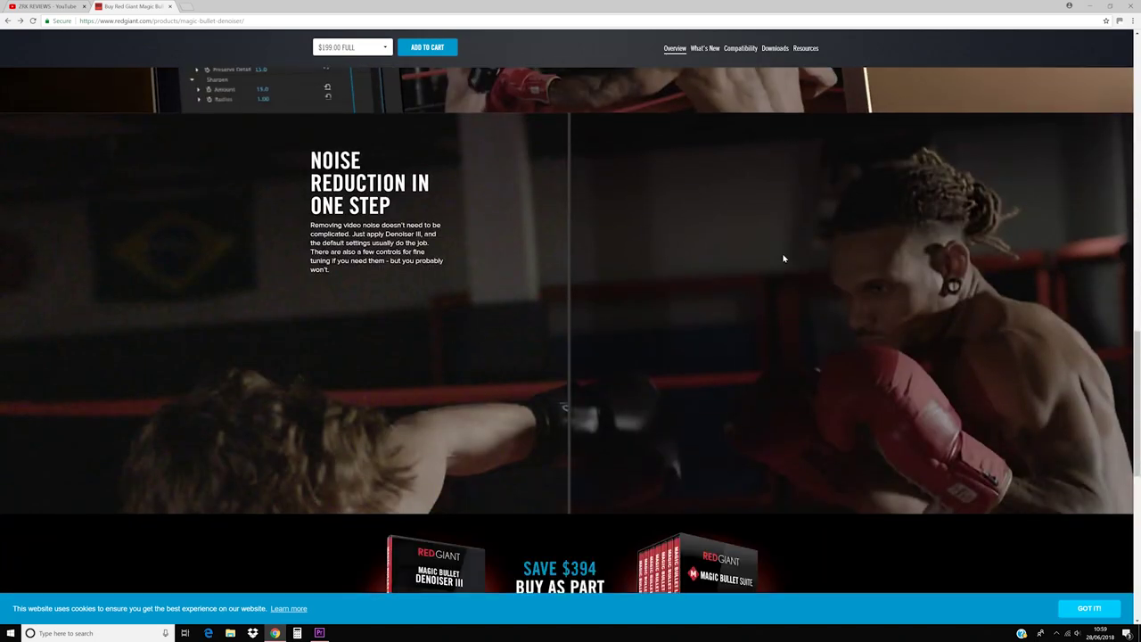
scroll(722, 303, "down", 5)
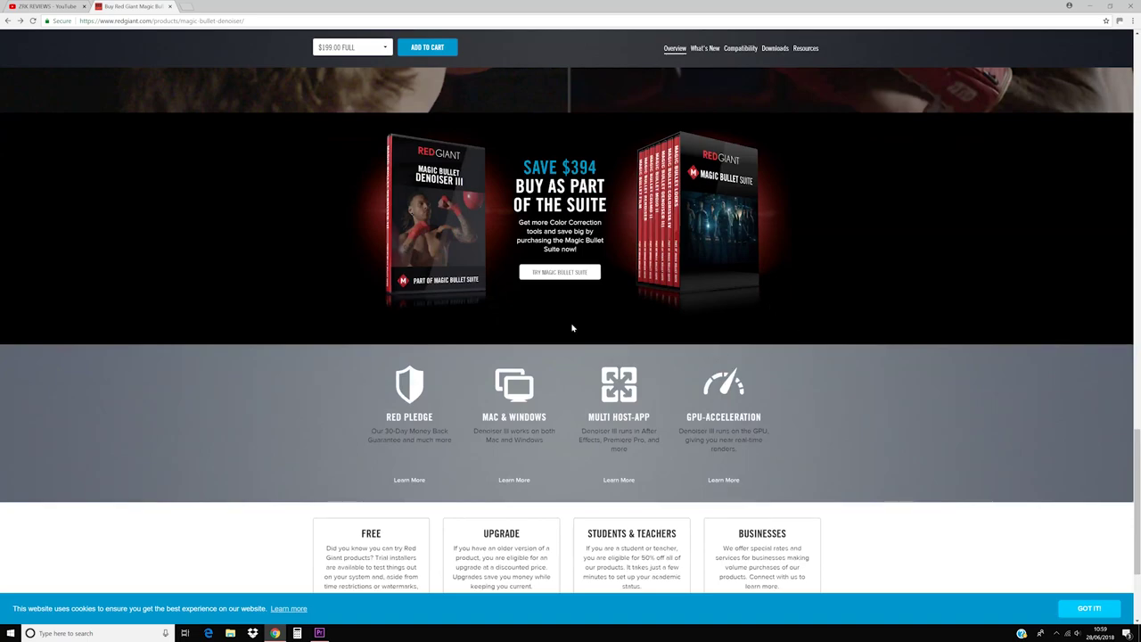
left_click(355, 47)
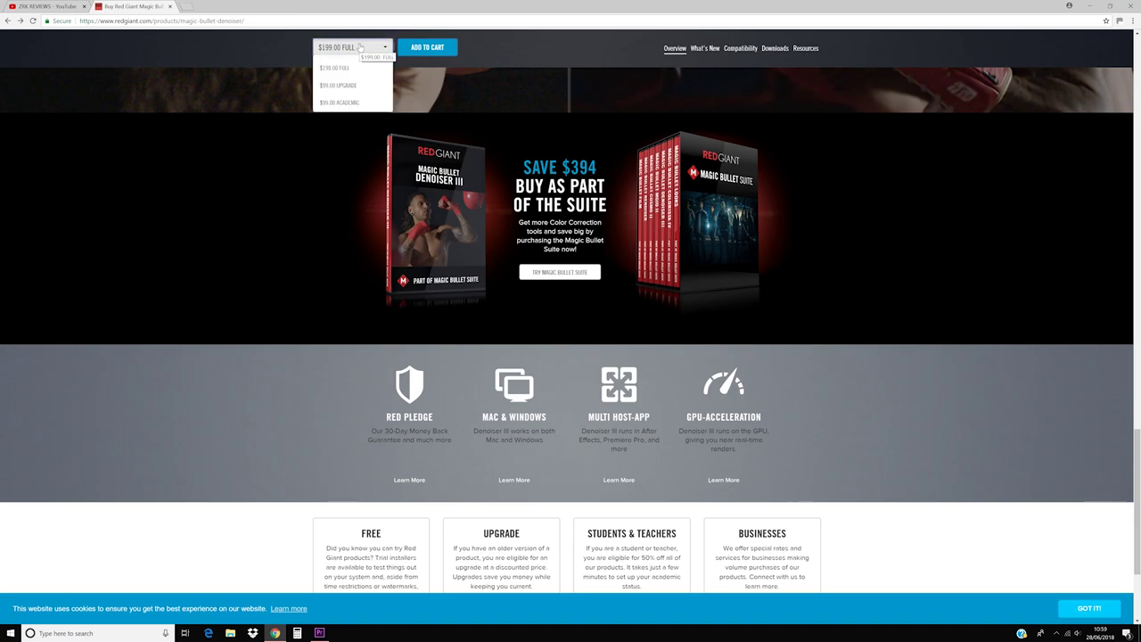
left_click(365, 103)
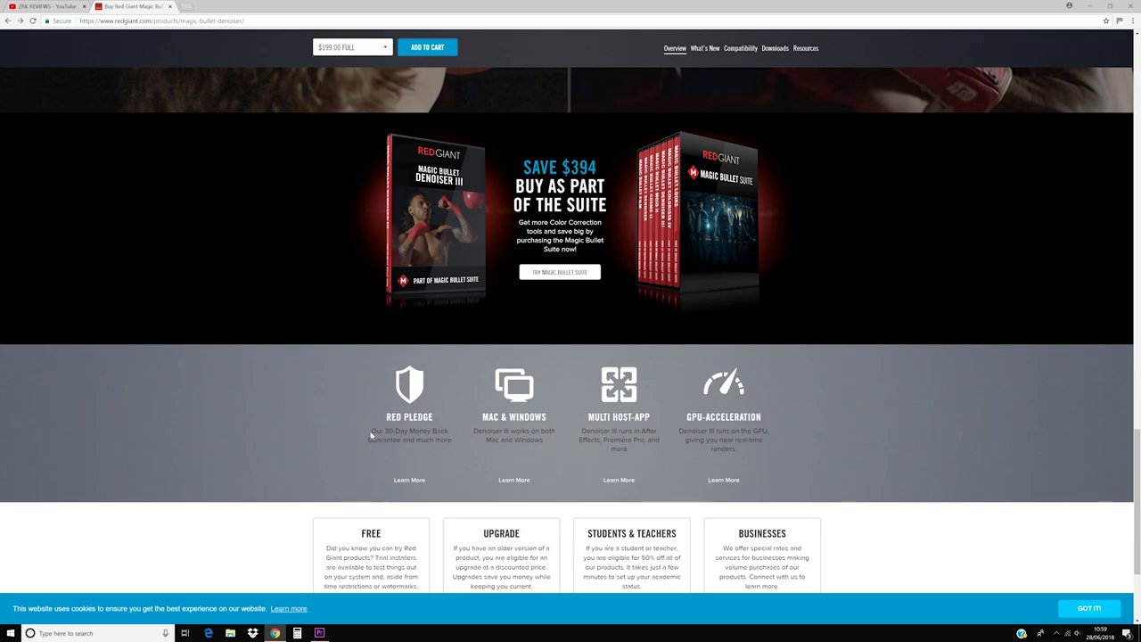
scroll(624, 419, "up", 1)
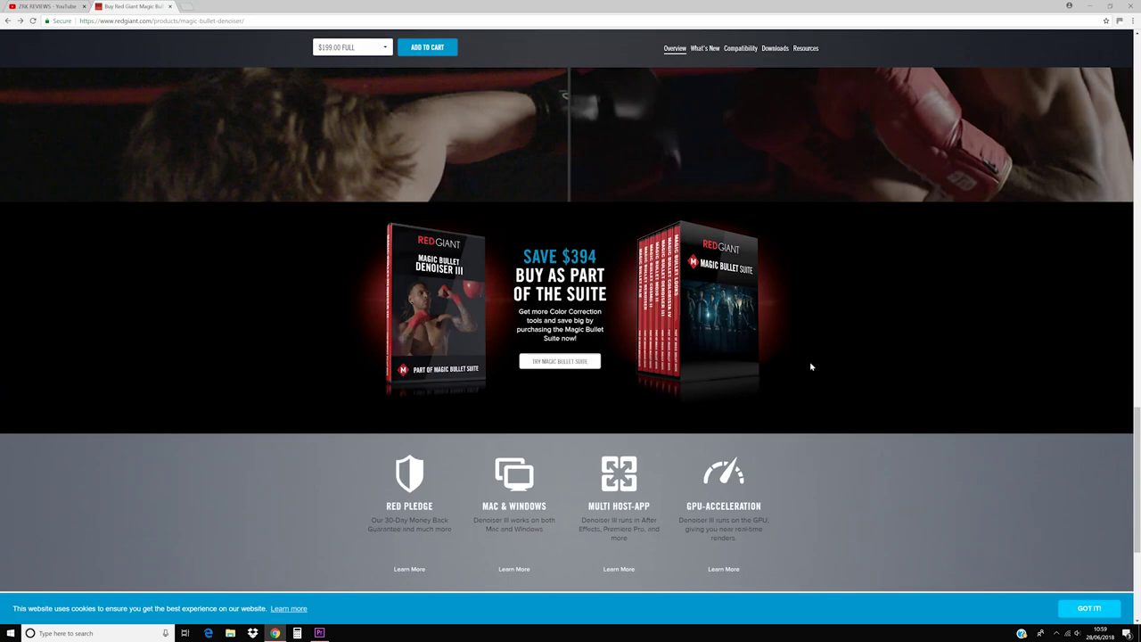
scroll(811, 361, "up", 10)
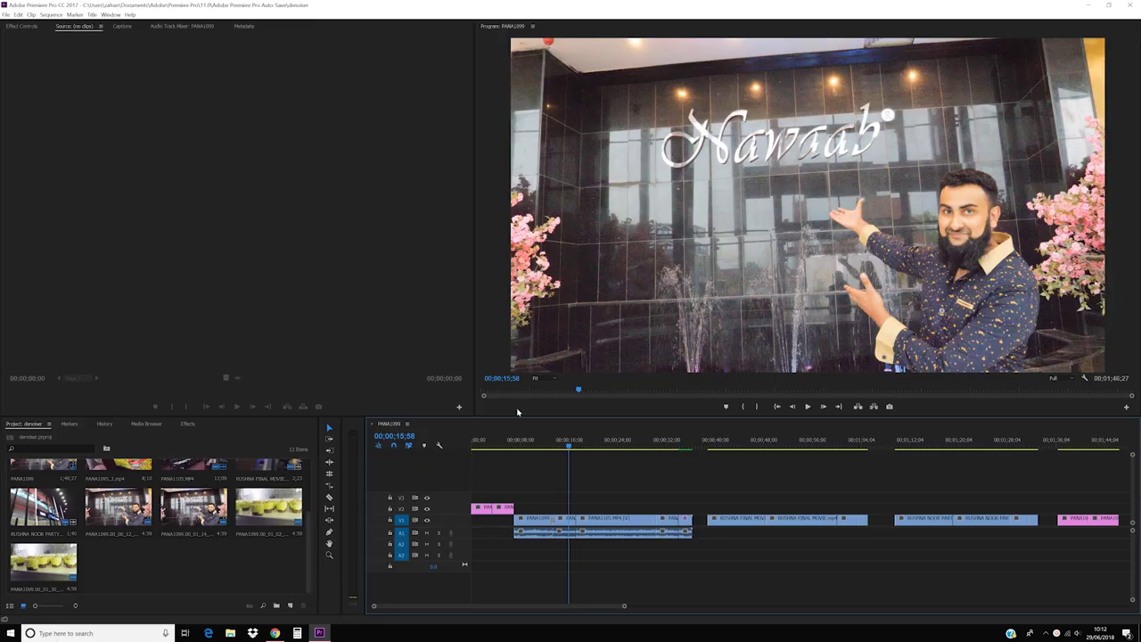
Step: Search the effects for 'den' and drag Denoiser III onto the PANA1118.MP4 clip on V1
double_click(569, 530)
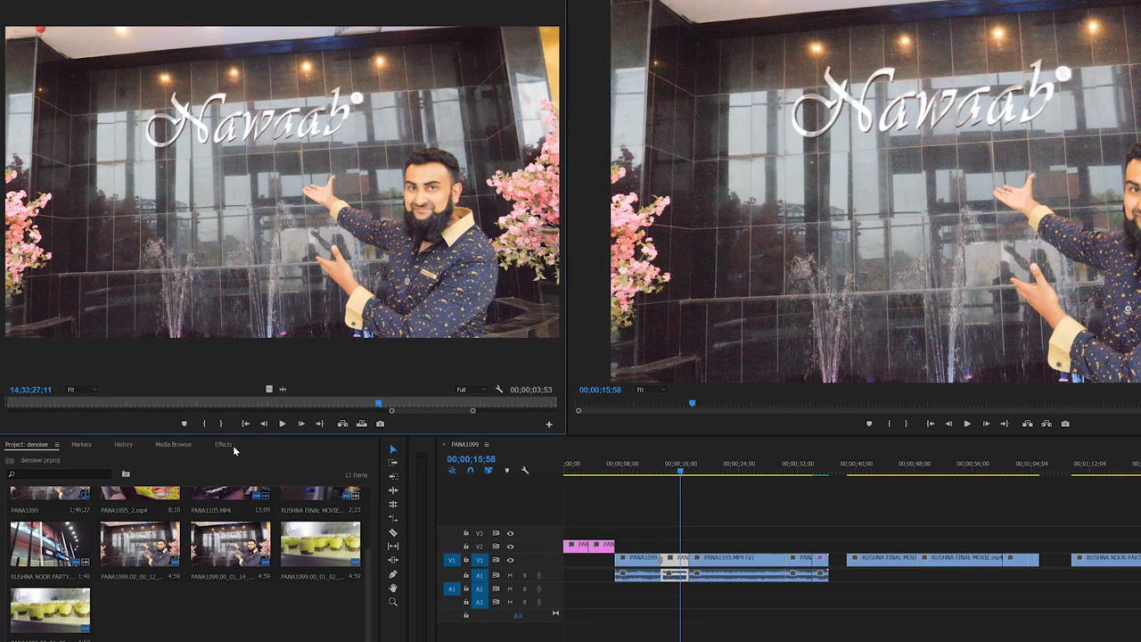
left_click(223, 444)
left_click(100, 457)
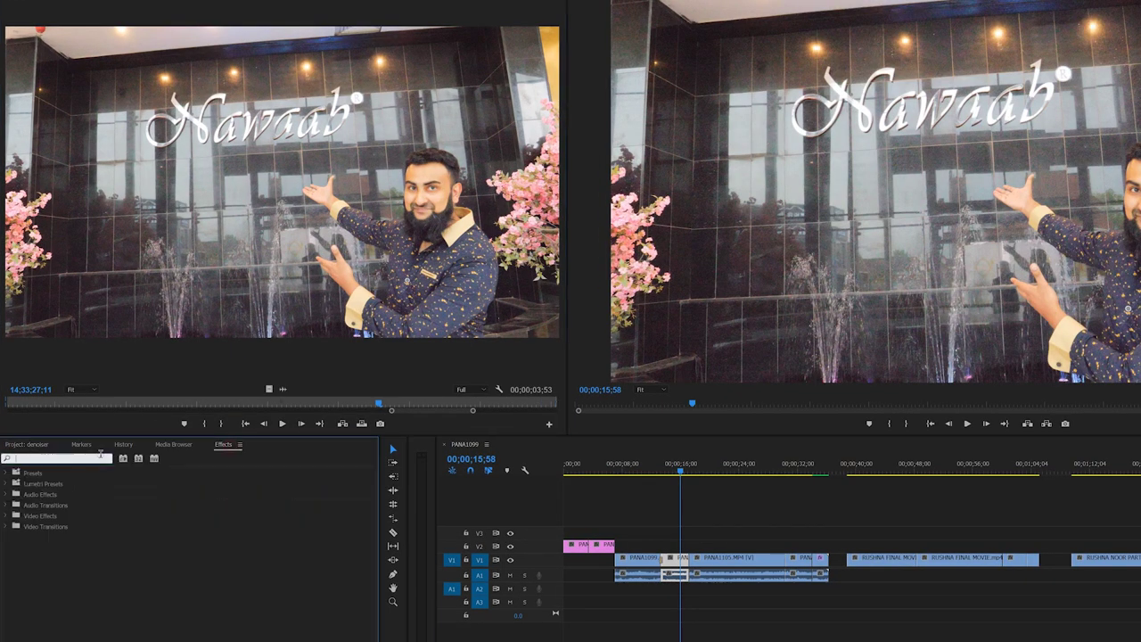
type("deni")
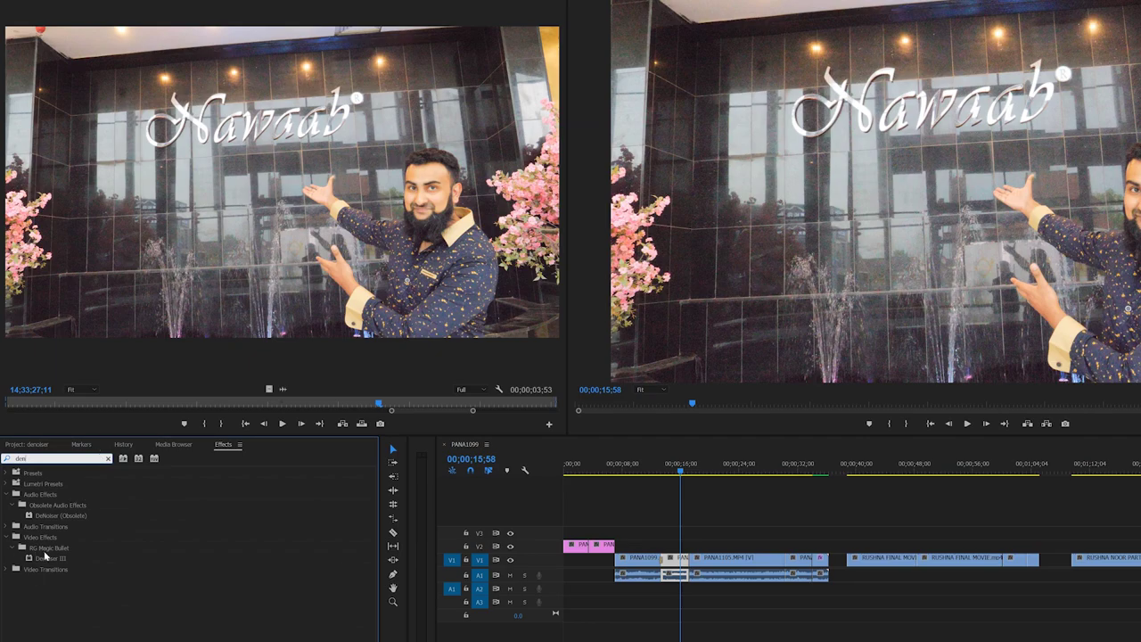
left_click_drag(51, 562, 676, 559)
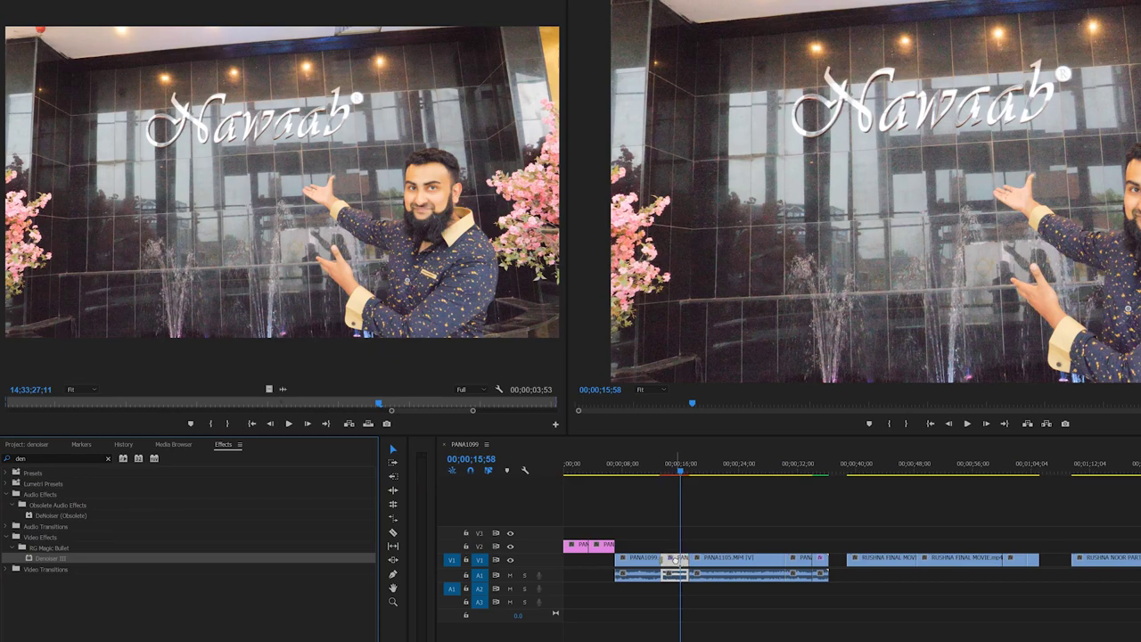
Step: In Effect Controls, scrub Denoiser III's Reduce Noise to compare, finally setting it to 100
key("shift+5")
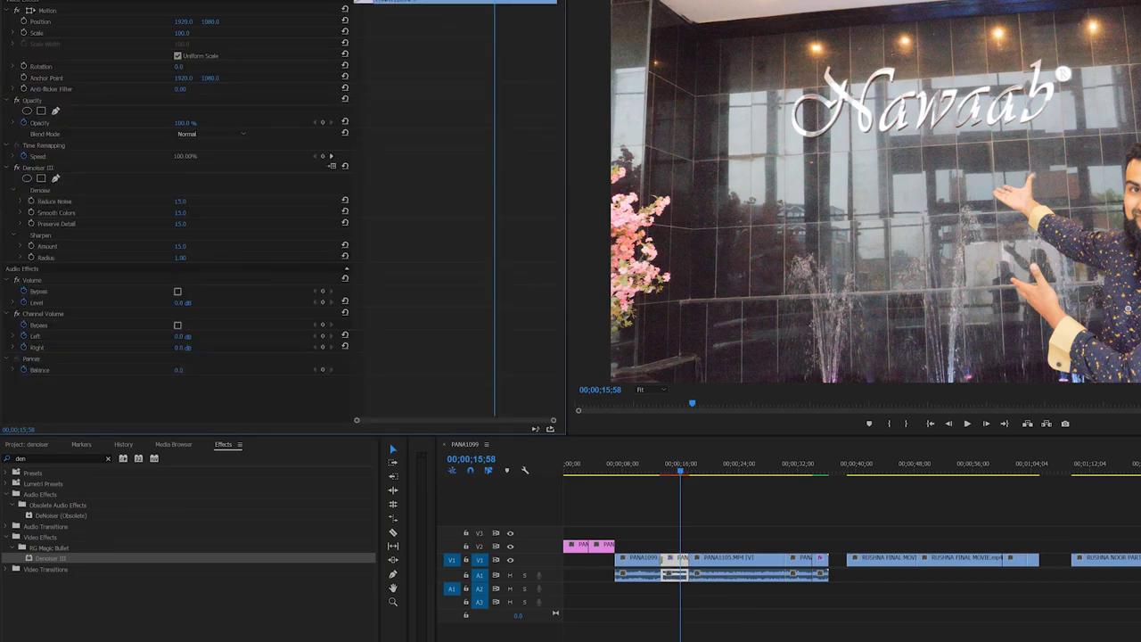
mouse_move(181, 202)
left_mouse_down()
mouse_move(201, 201)
mouse_move(188, 202)
left_mouse_up()
left_click_drag(181, 205, 116, 203)
left_click_drag(181, 203, 282, 211)
Step: Set Smooth Colors to 20, keep Sharpen Amount at 15, and set Sharpen Radius to 3
left_click(180, 213)
type("20")
left_click(181, 247)
key("Return")
left_click(190, 257)
type("3")
key("Return")
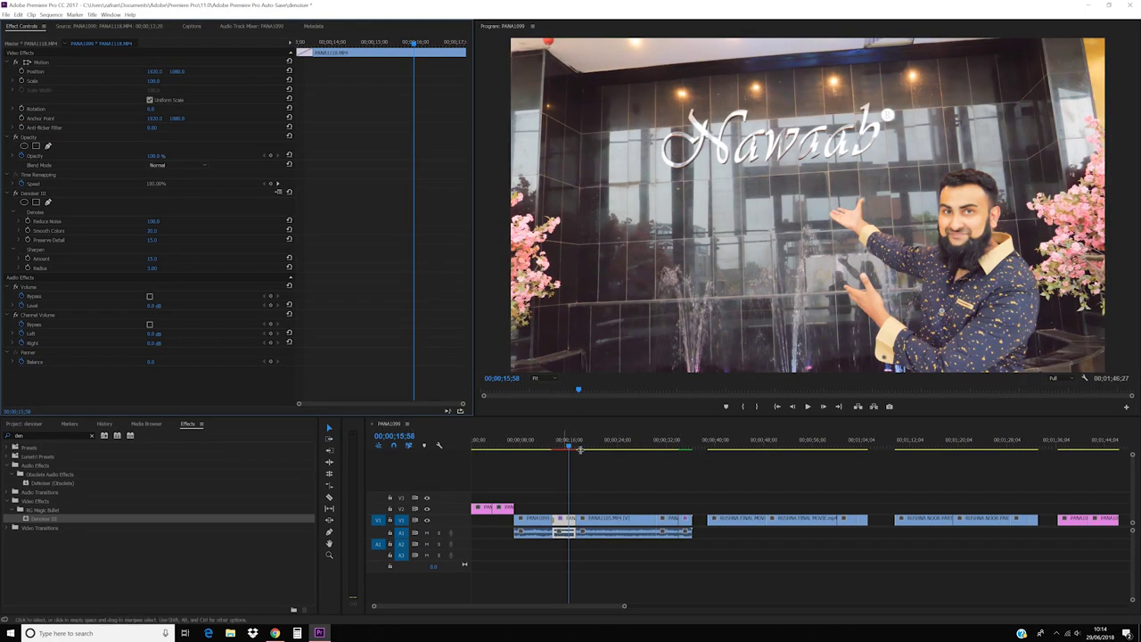
Step: Start a preview render, cancel it, and move the playhead to 00;00;10;55
key("Return")
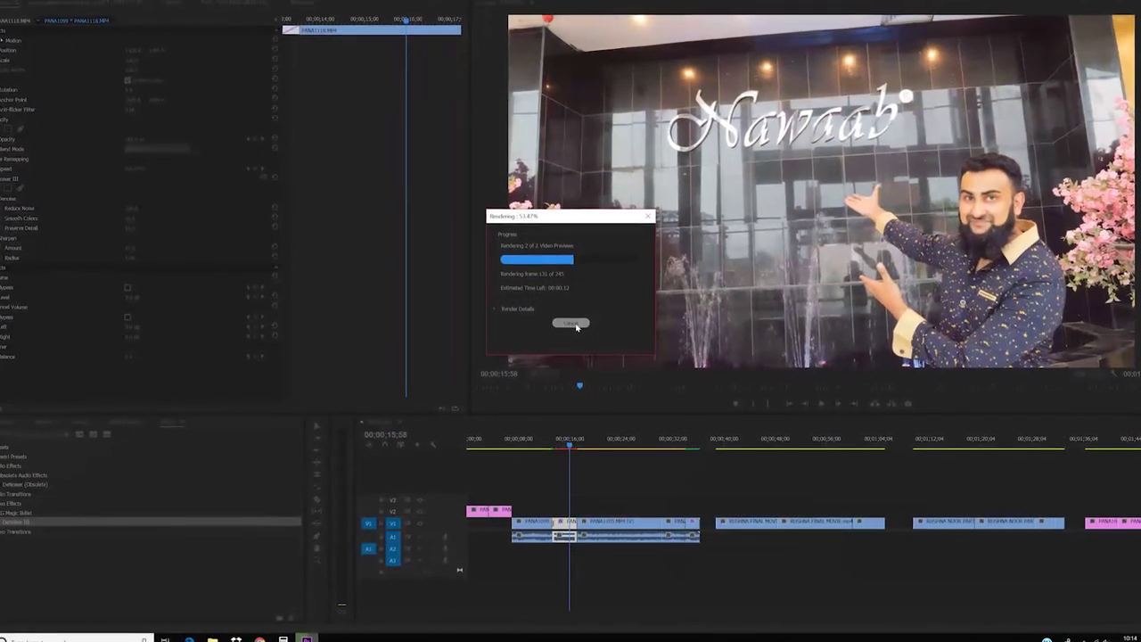
left_click(576, 319)
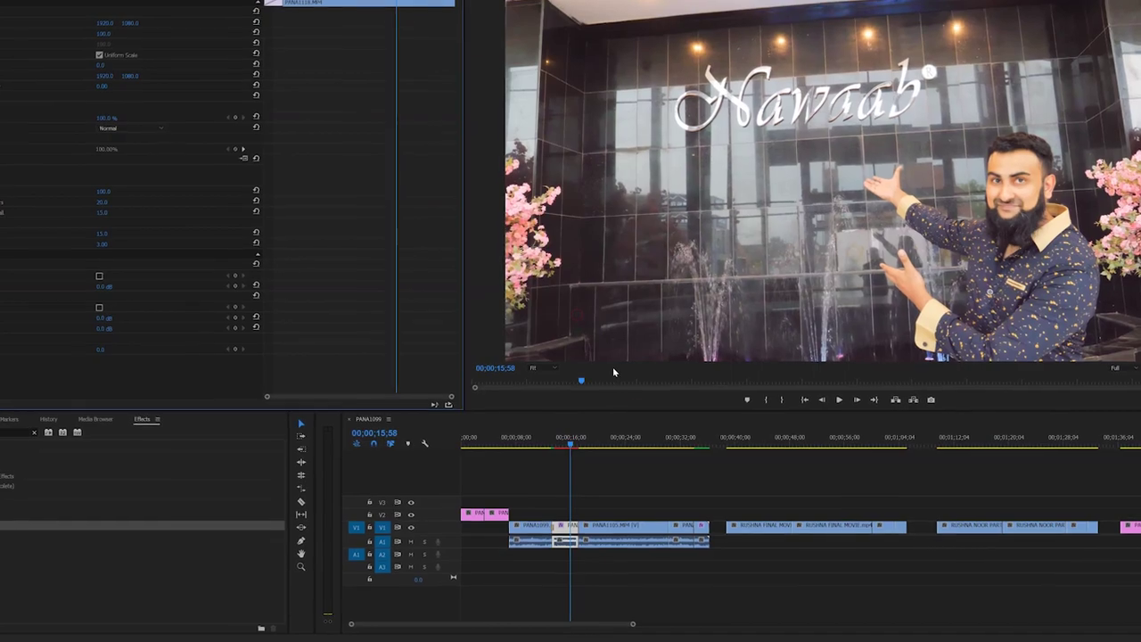
left_click(536, 445)
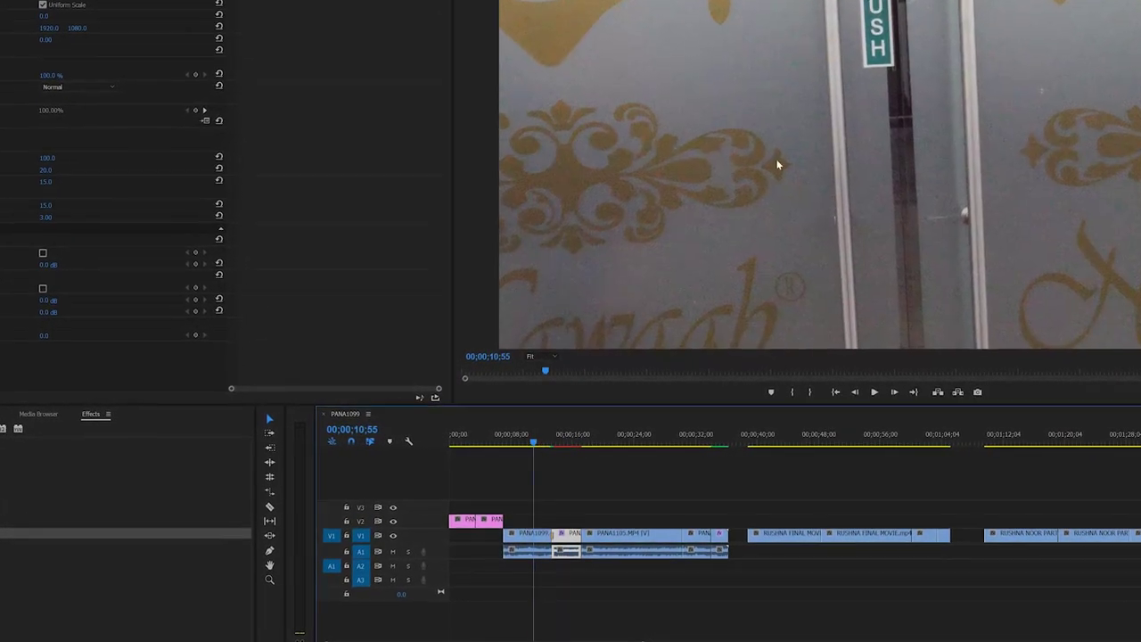
Step: Copy the denoised clip's attributes and paste Denoiser III onto the PANA1099 clip on V1
left_click(564, 442)
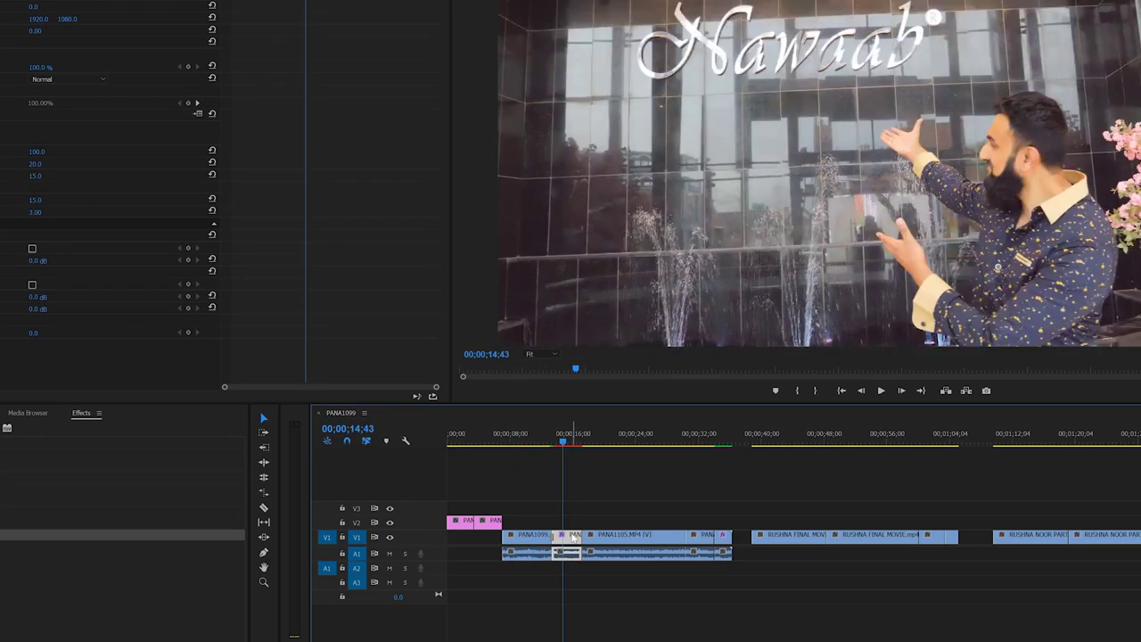
right_click(573, 536)
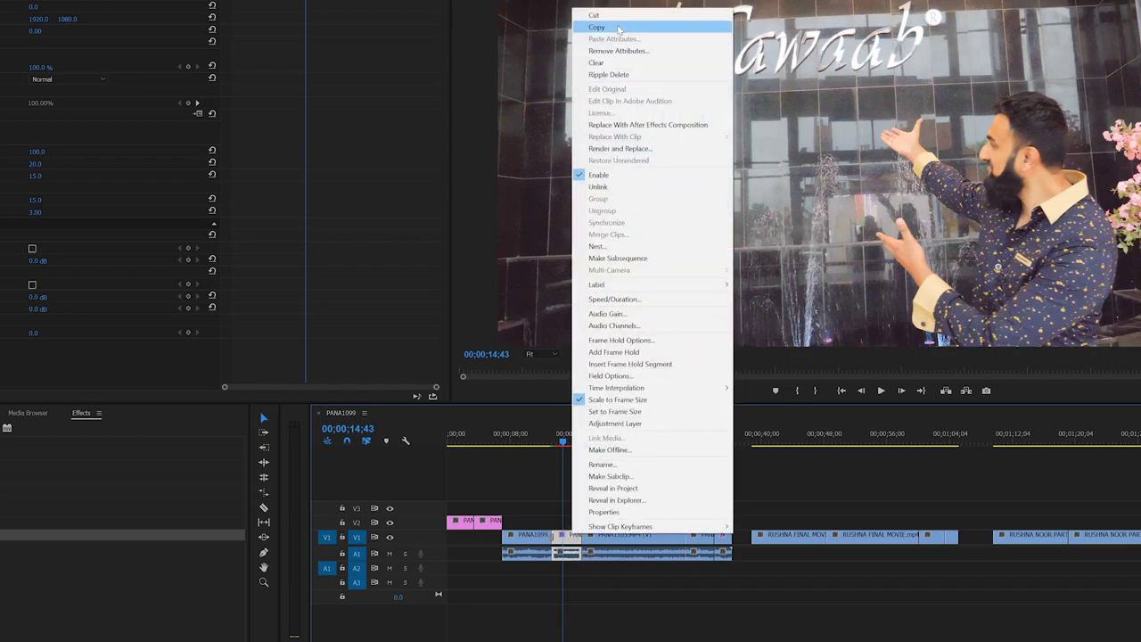
left_click(596, 26)
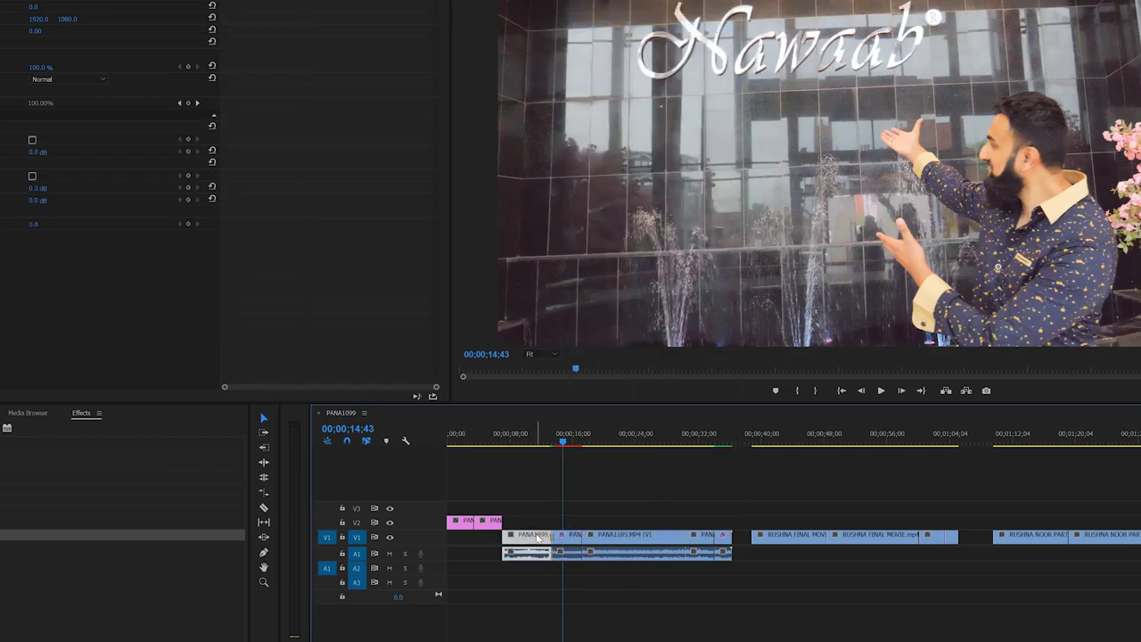
right_click(538, 537)
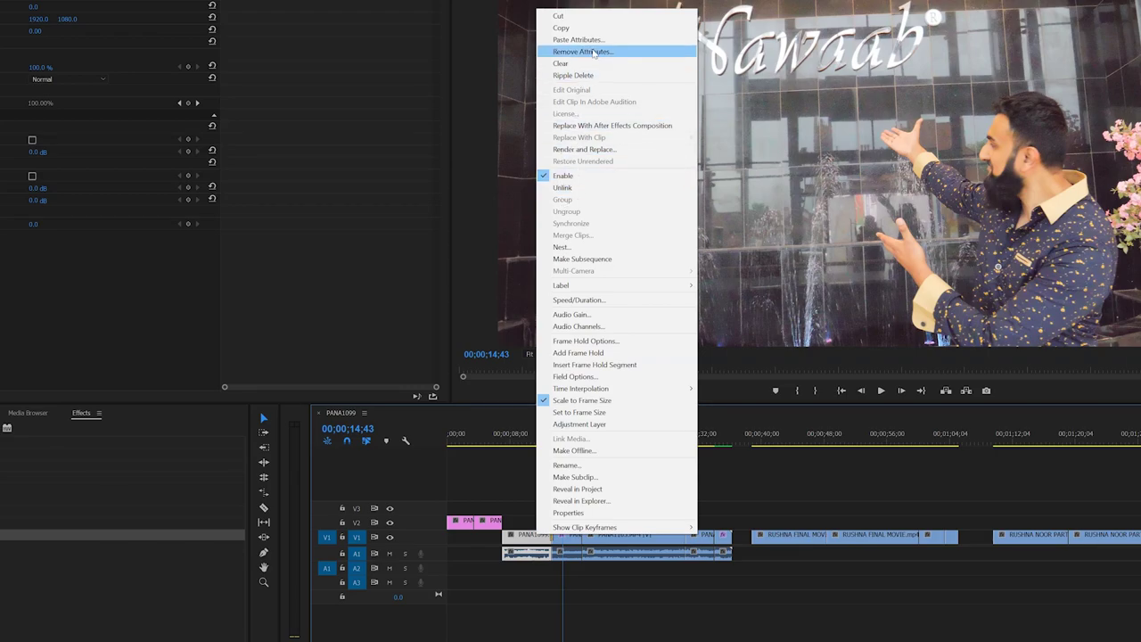
left_click(578, 40)
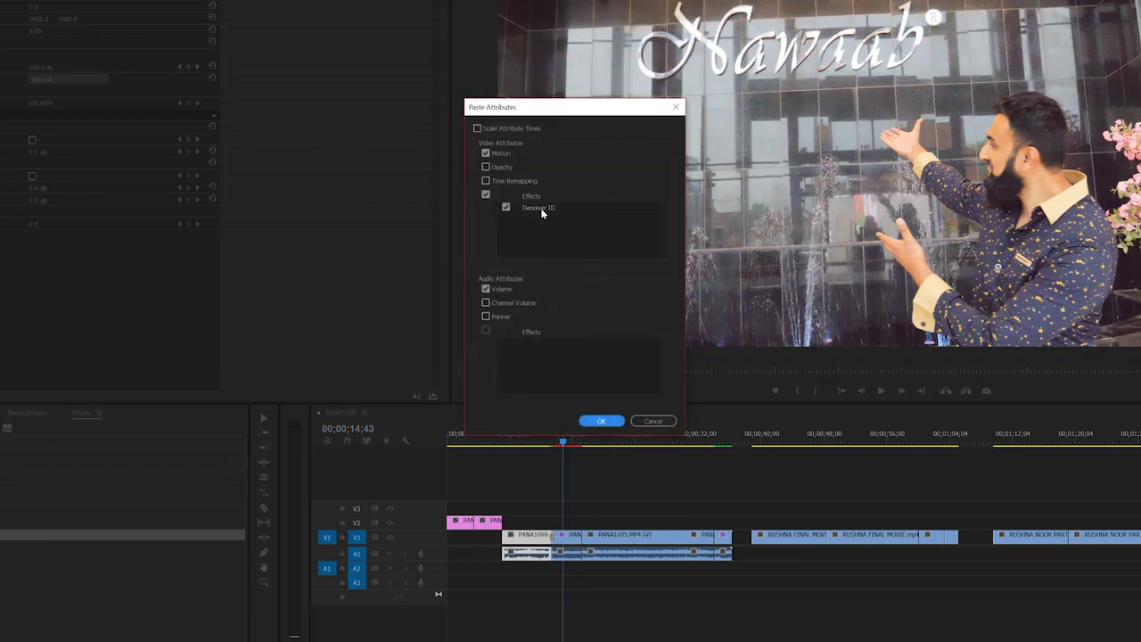
left_click(610, 420)
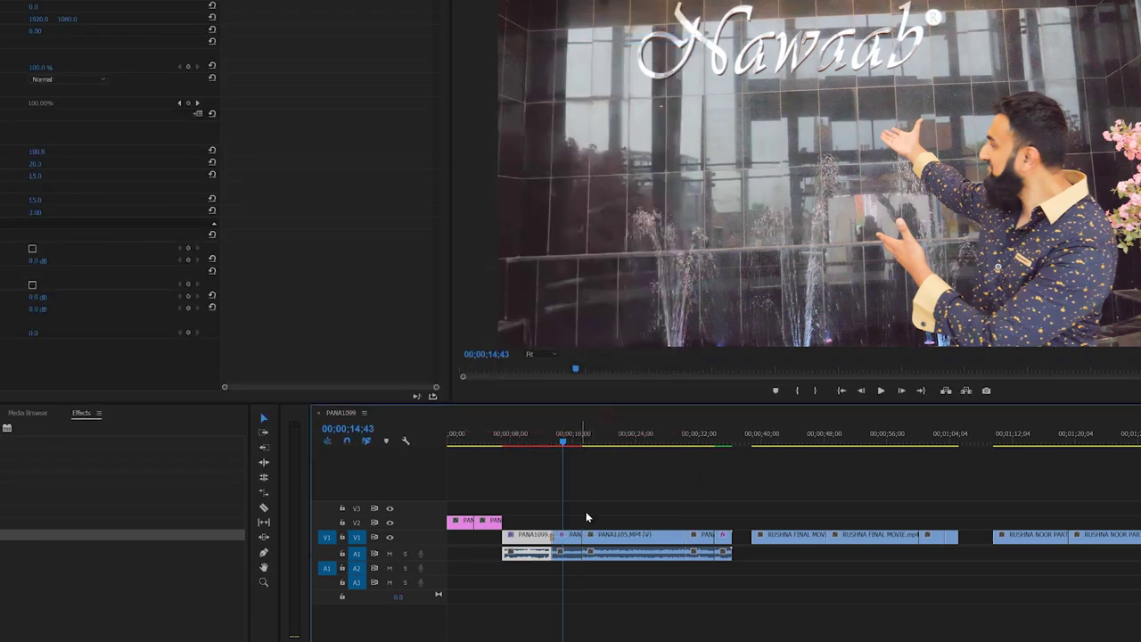
left_click(513, 437)
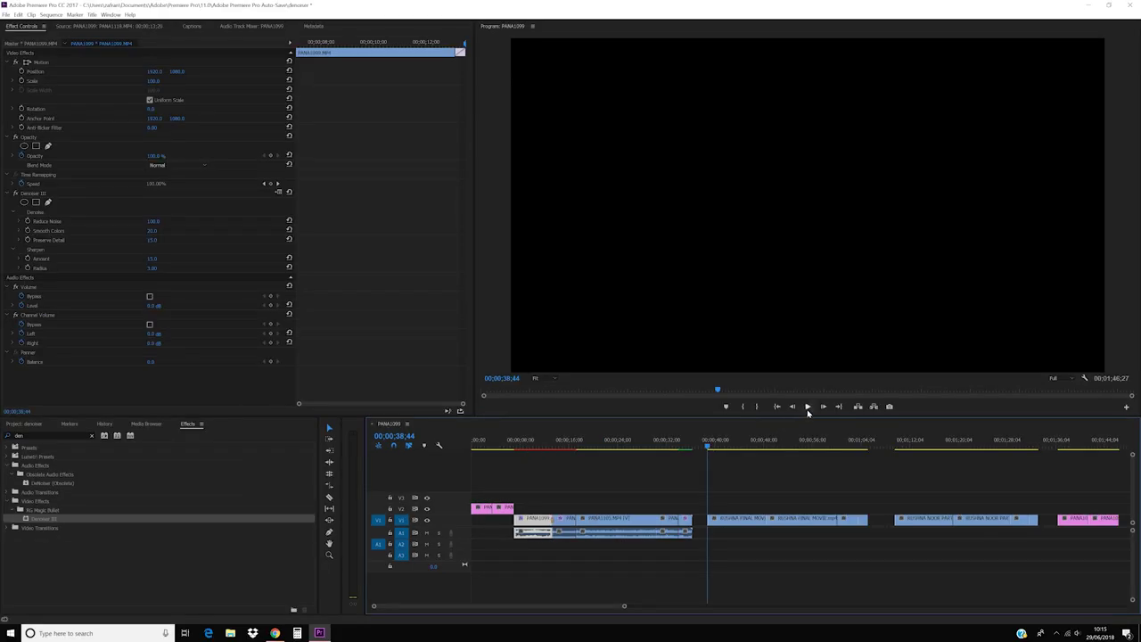
Step: Move the playhead to 00;00;38;44 and play the denoised footage to review it
left_click(808, 406)
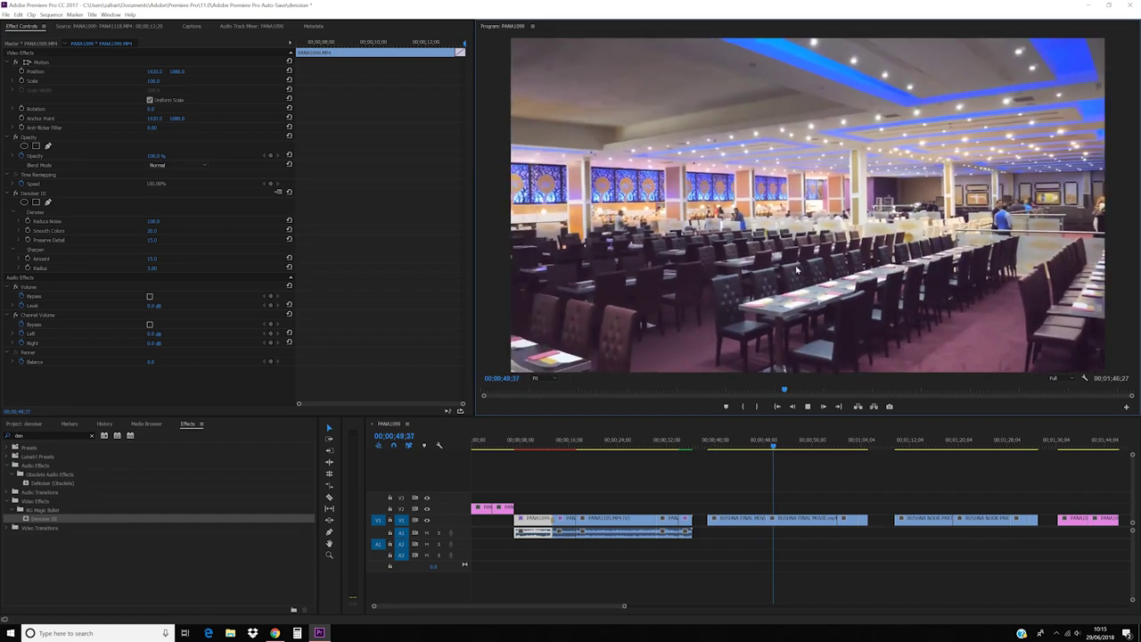
key("space")
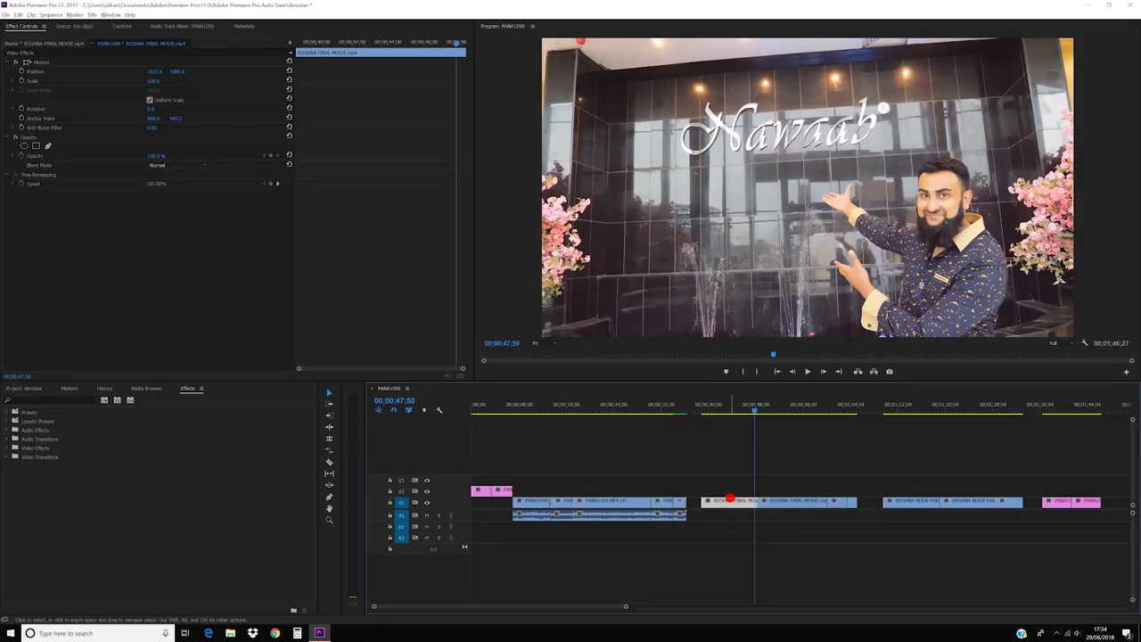
Step: Alt-drag a copy of the RUSHNA FINAL MOVIE clip onto V2 and apply the Tint effect to it
left_click_drag(729, 498, 731, 494)
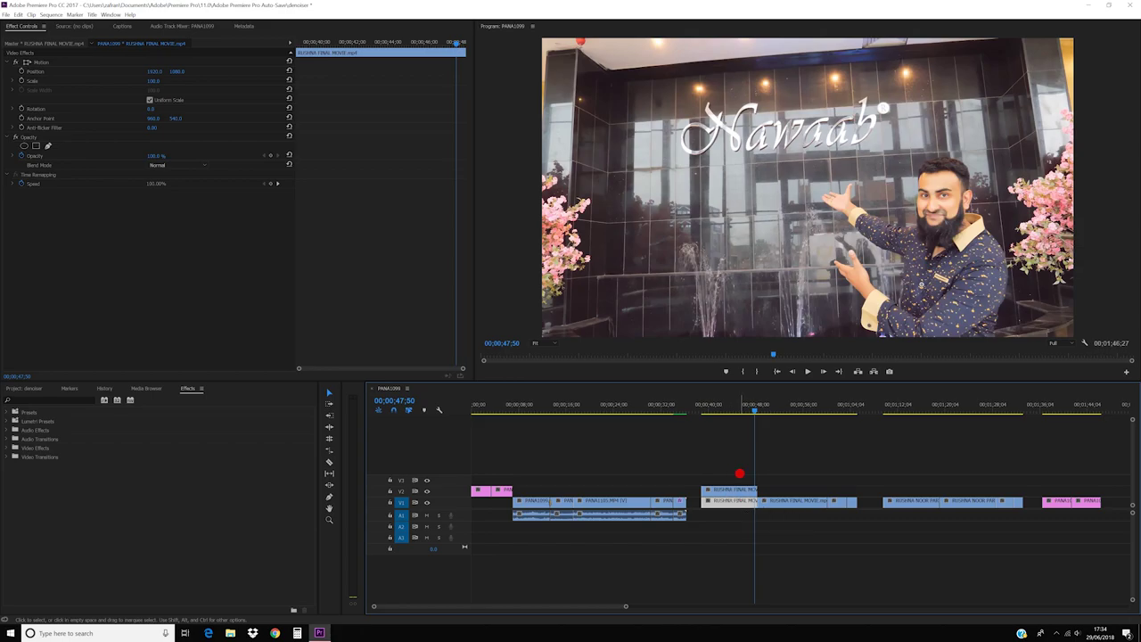
left_click(68, 401)
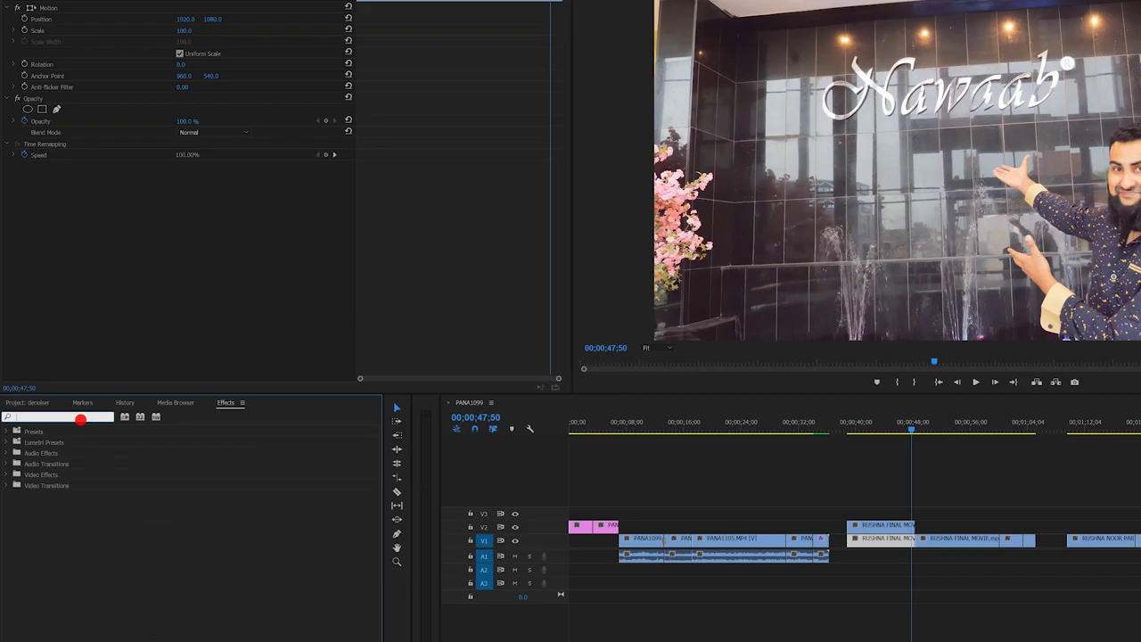
type("tint")
left_click_drag(46, 496, 891, 527)
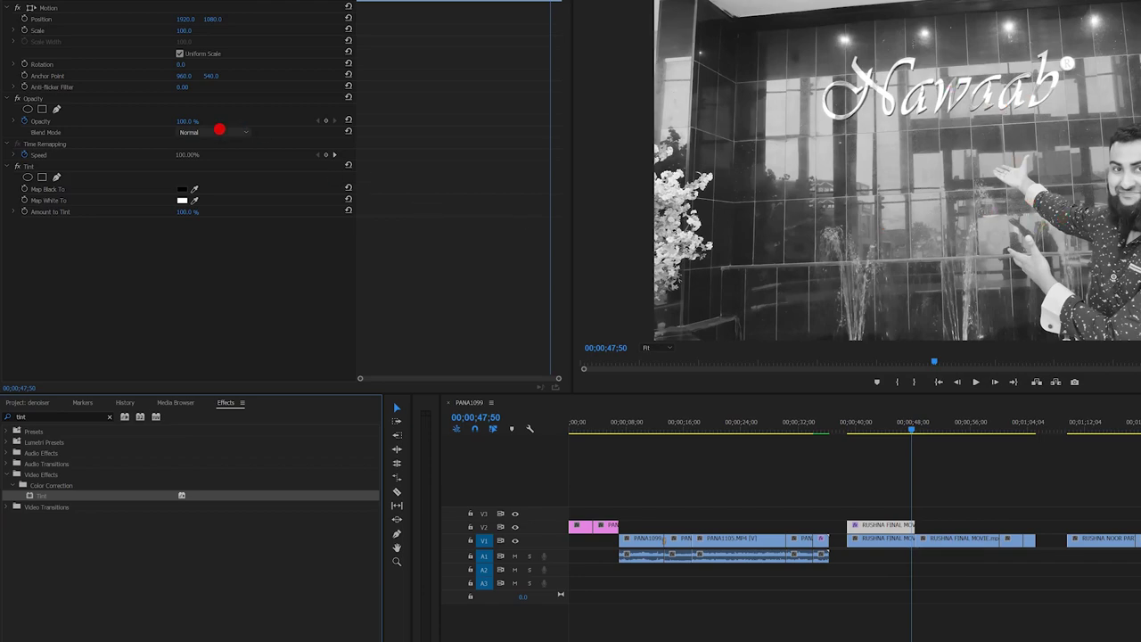
left_click(212, 132)
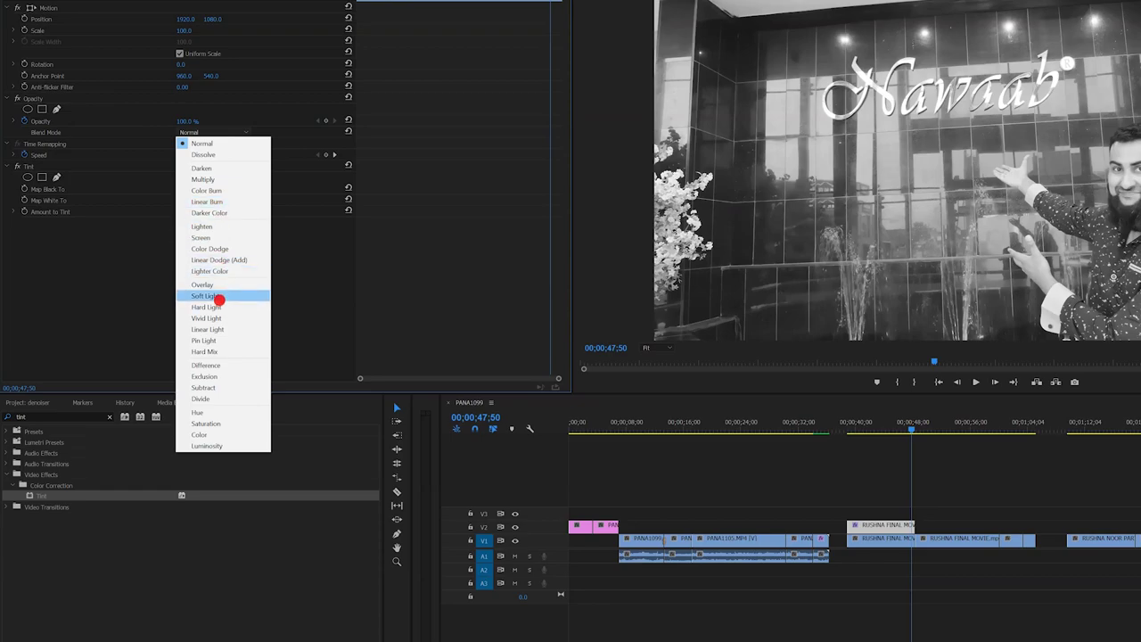
Step: Set the tinted V2 copy's blend mode to Soft Light and its opacity to 40%
left_click(218, 297)
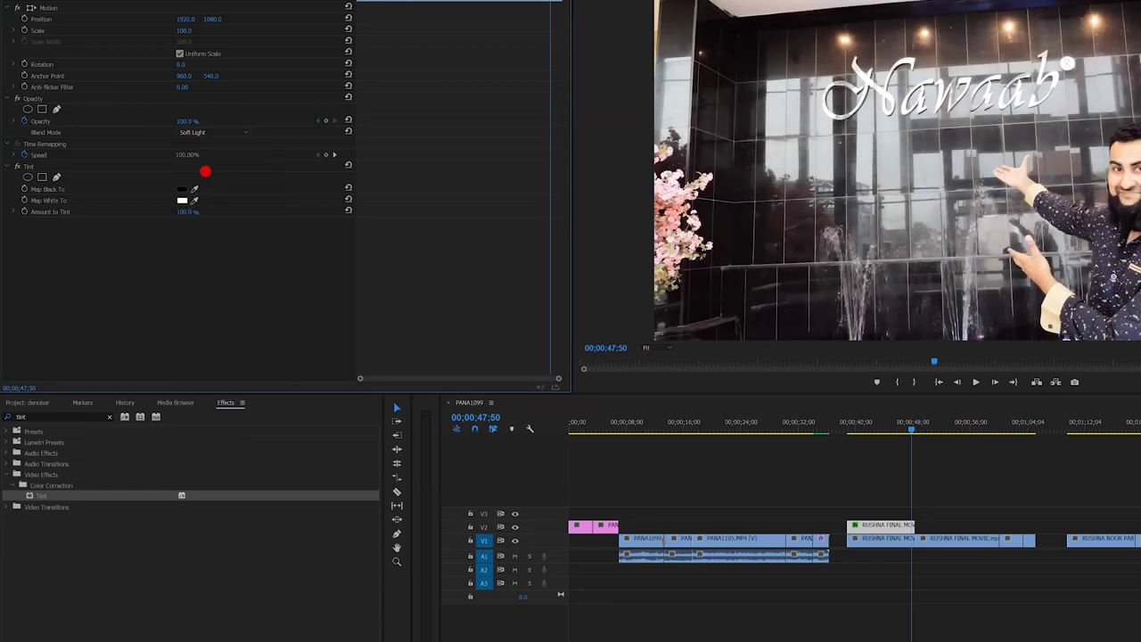
left_click(188, 120)
type("40")
key("Return")
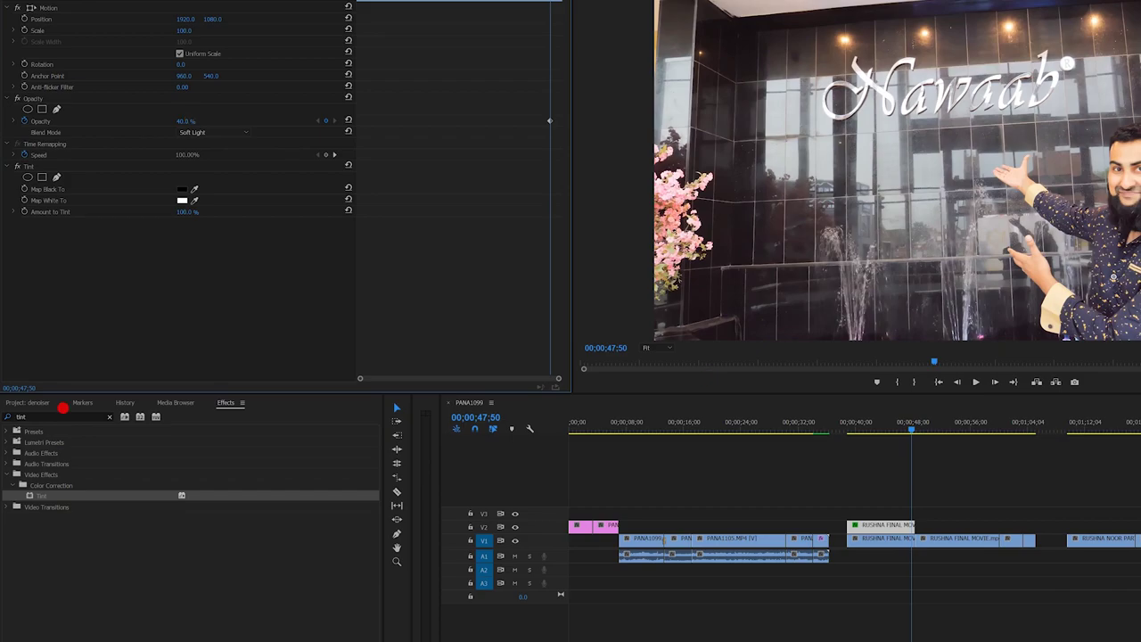
left_click(26, 405)
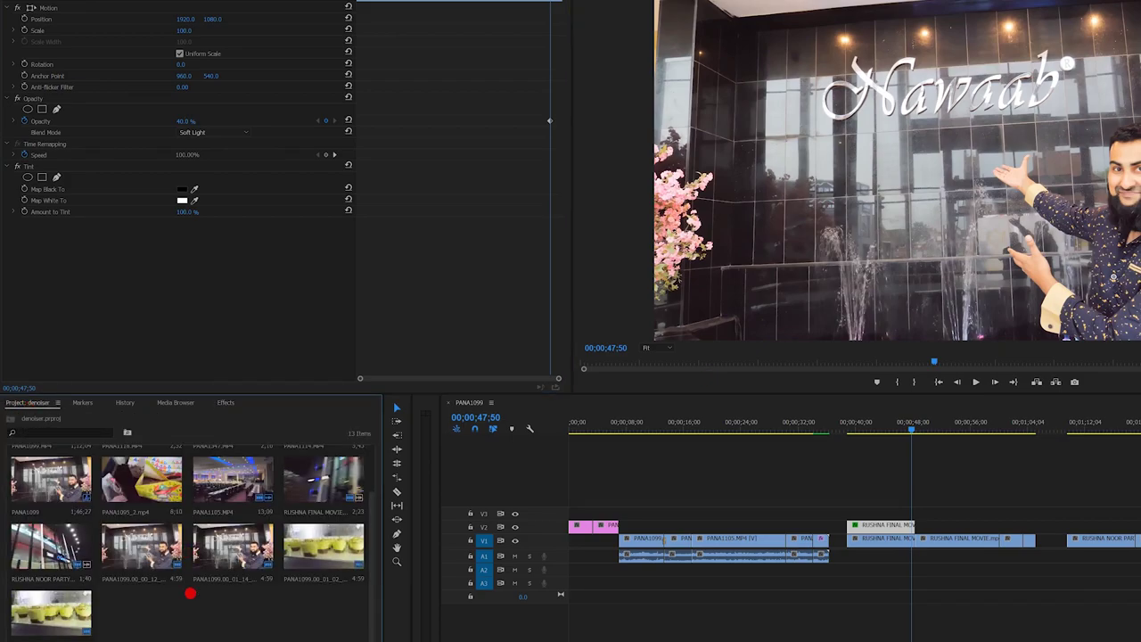
Step: Create a new Adjustment Layer and drag it onto V3 above the RUSHNA FINAL MOVIE clips
right_click(192, 616)
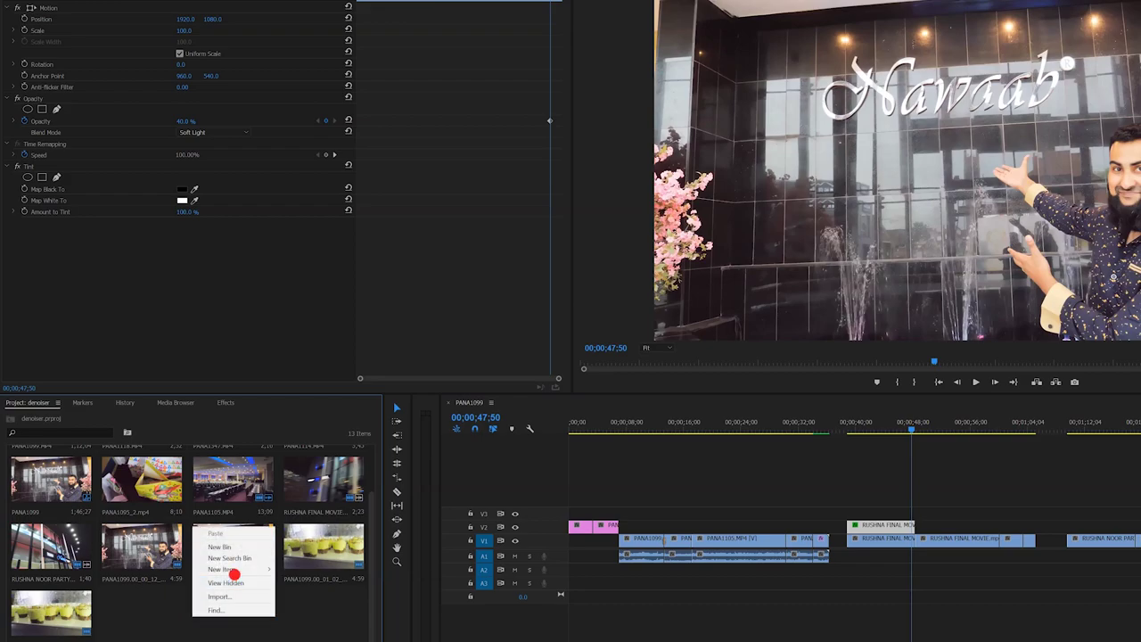
mouse_move(233, 569)
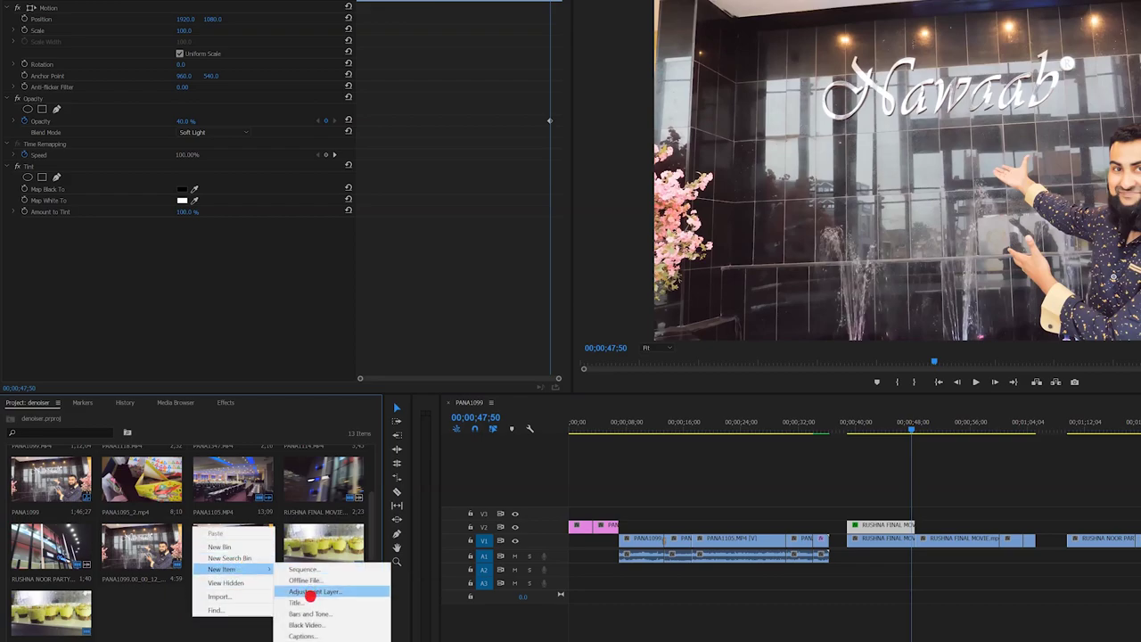
left_click(301, 592)
left_click(703, 351)
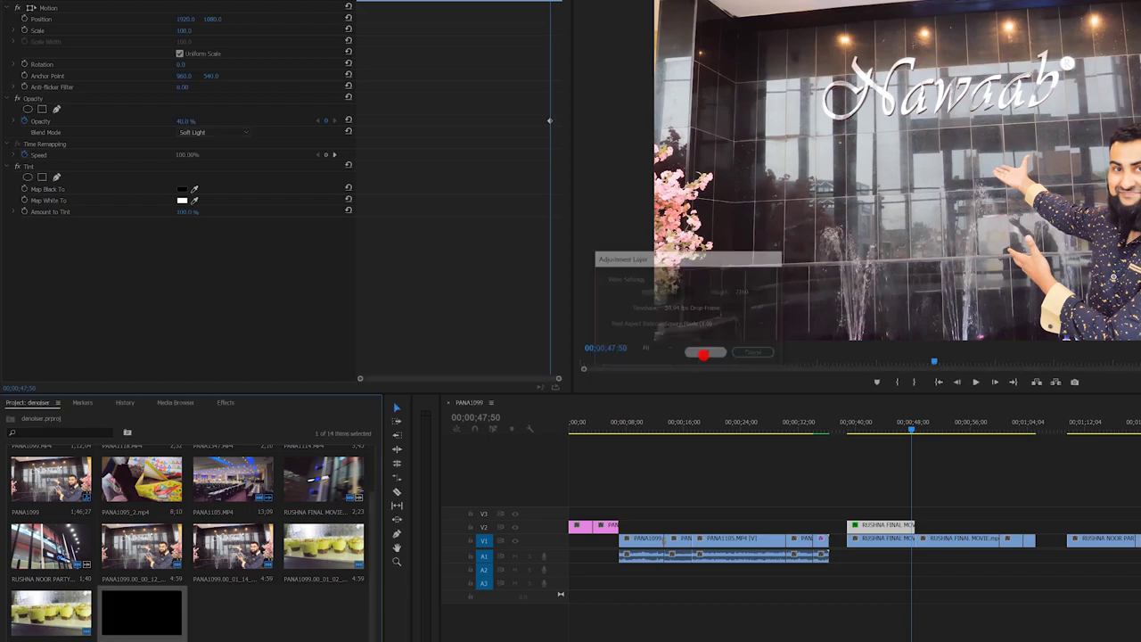
left_click_drag(581, 526, 923, 515)
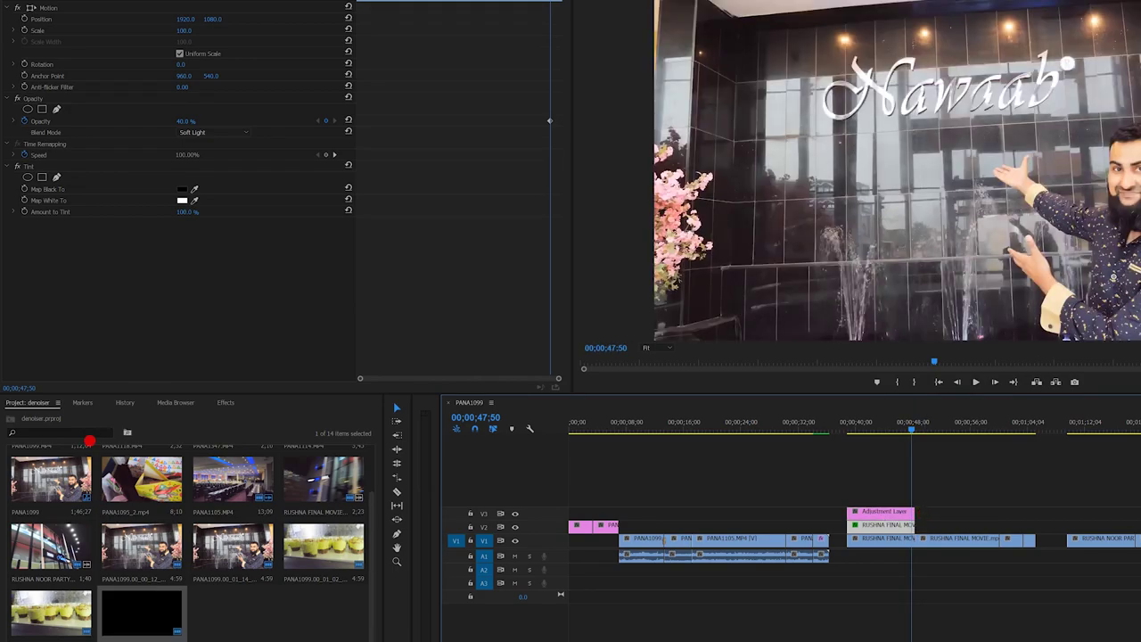
left_click(222, 404)
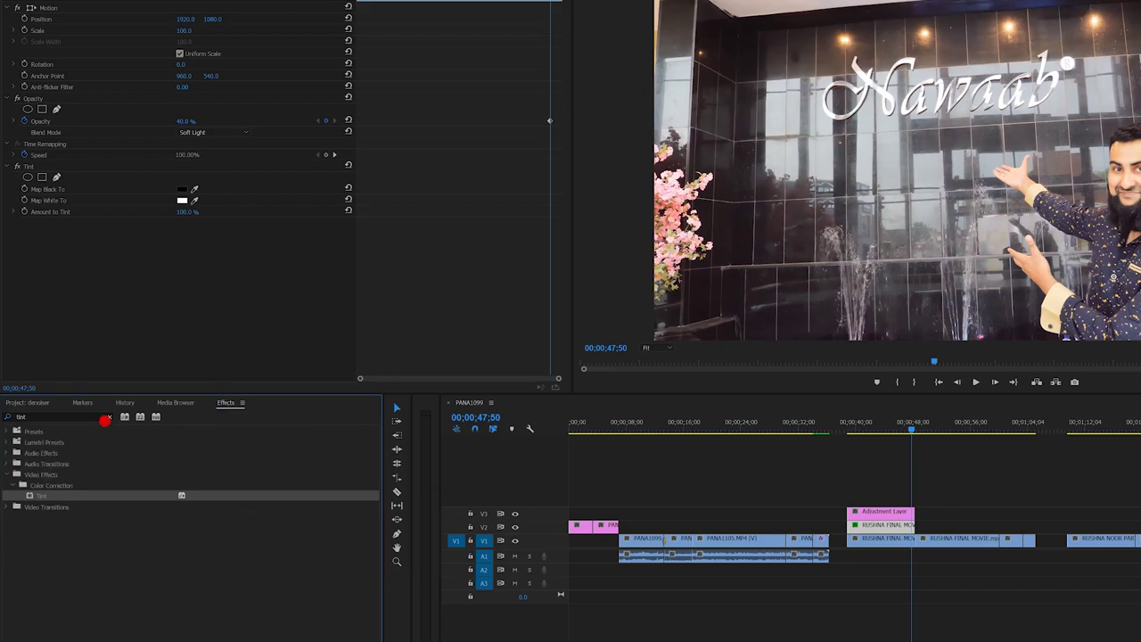
Step: Apply Unsharp Mask to the adjustment layer with Amount 250
left_click(106, 417)
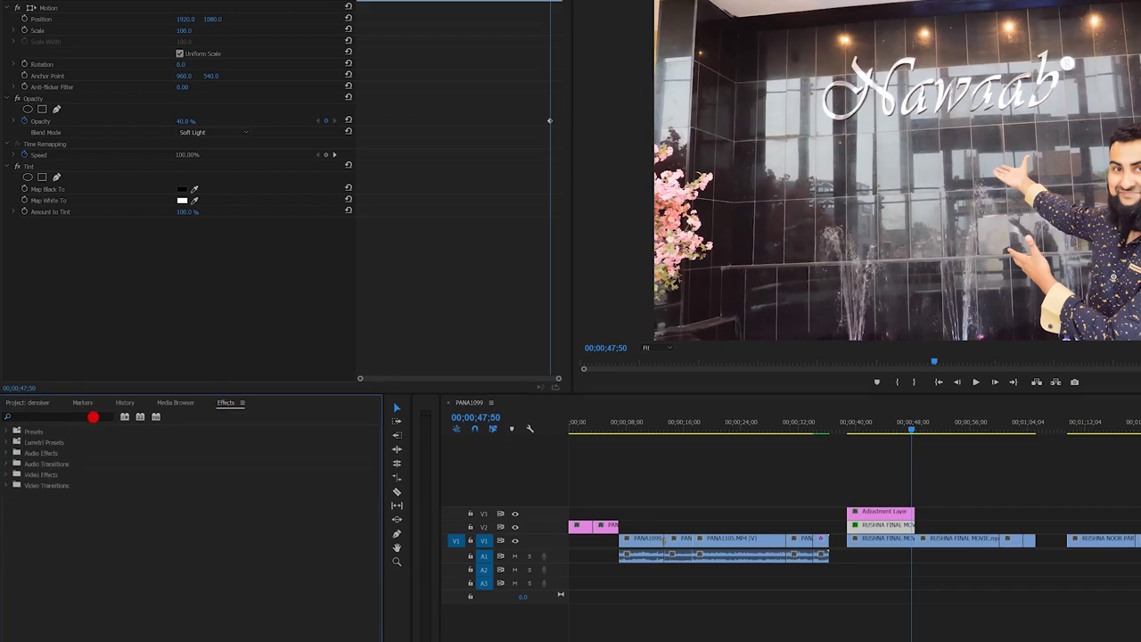
type("unsh")
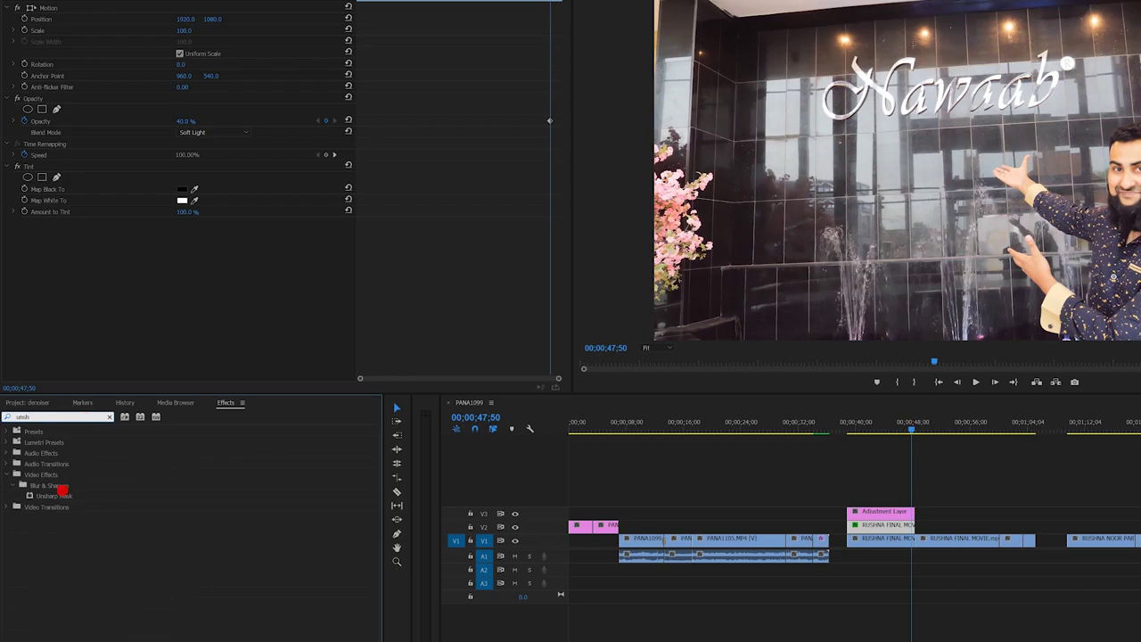
left_click_drag(61, 491, 876, 510)
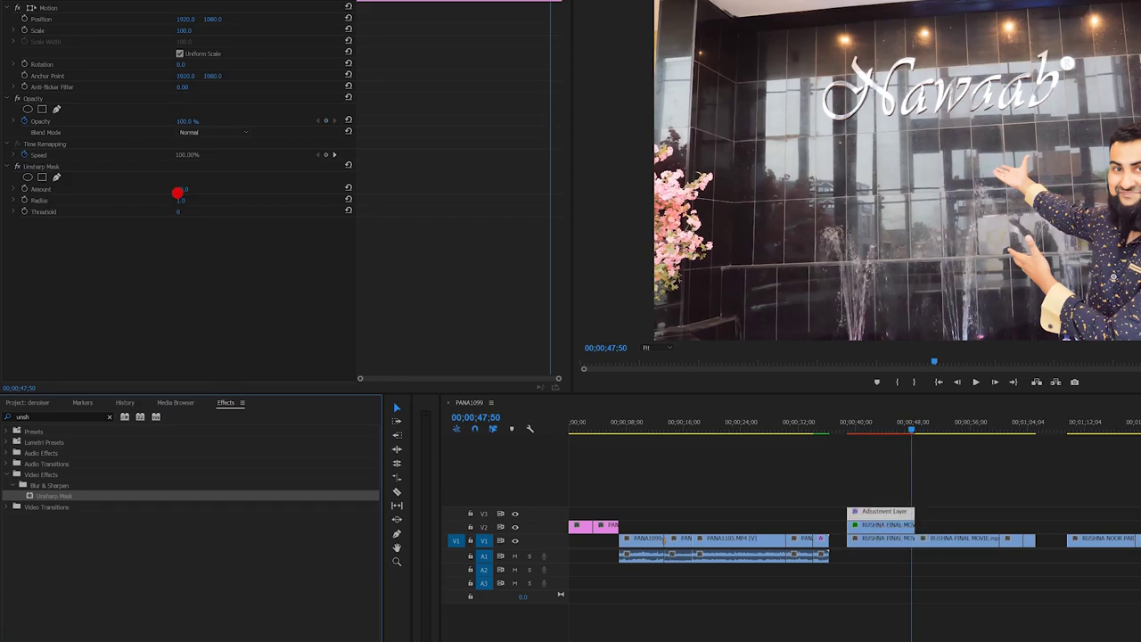
left_click(188, 189)
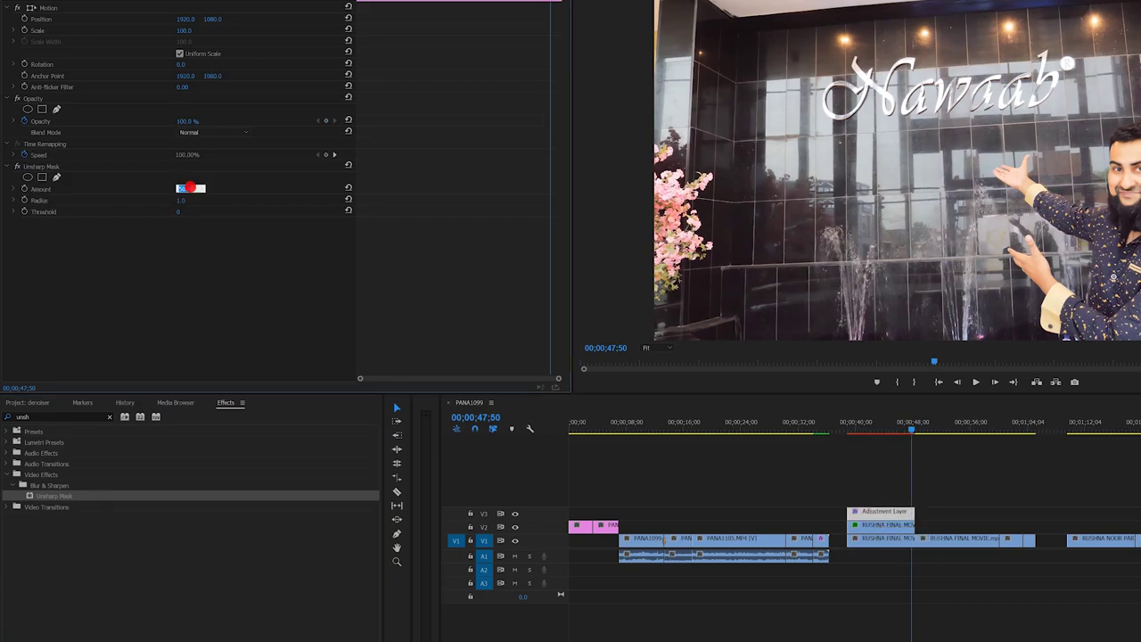
type("250")
key("Return")
Step: Add a second Unsharp Mask to the adjustment layer with Radius 0.5
left_click_drag(54, 496, 883, 516)
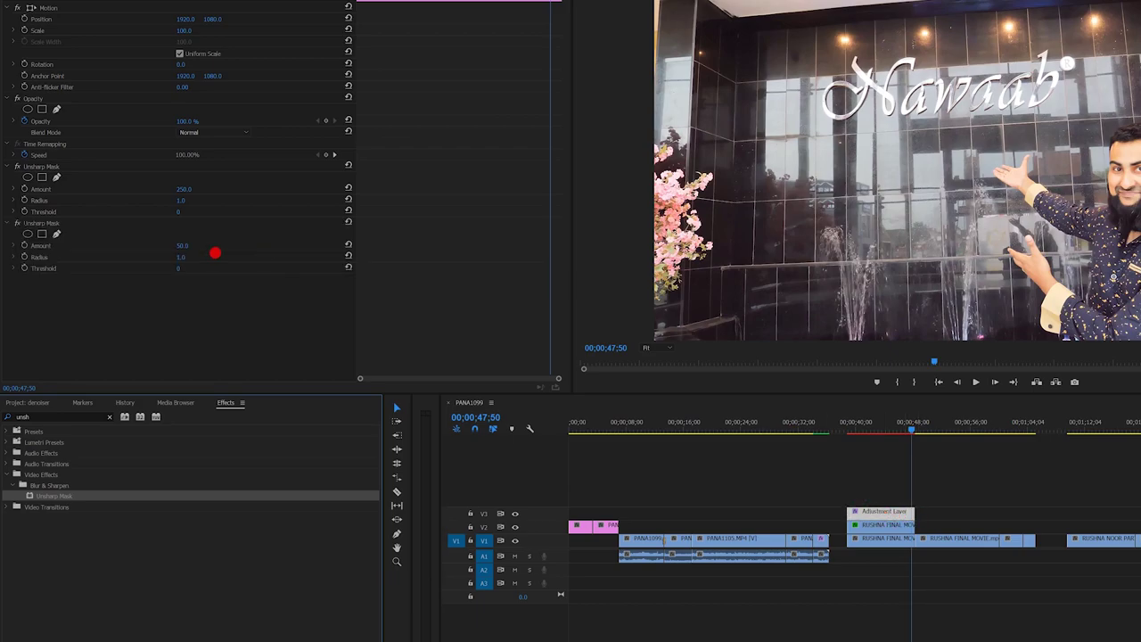
left_click(184, 256)
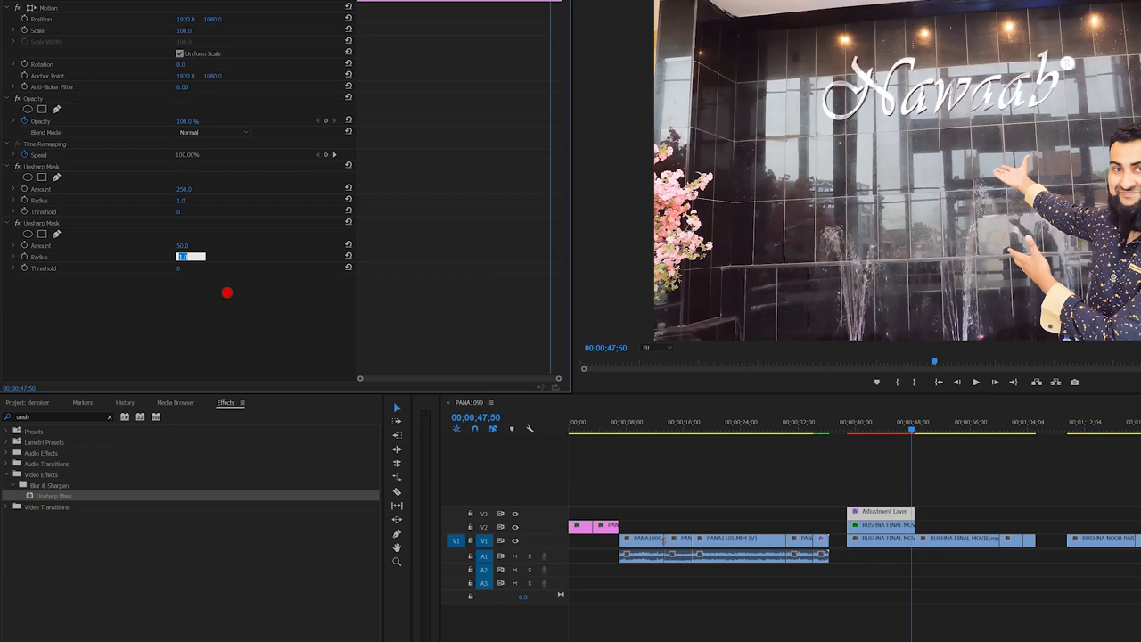
type("0.5")
key("Return")
left_click(36, 402)
Step: Create a new Adjustment Layer in the Project panel with default settings
right_click(209, 598)
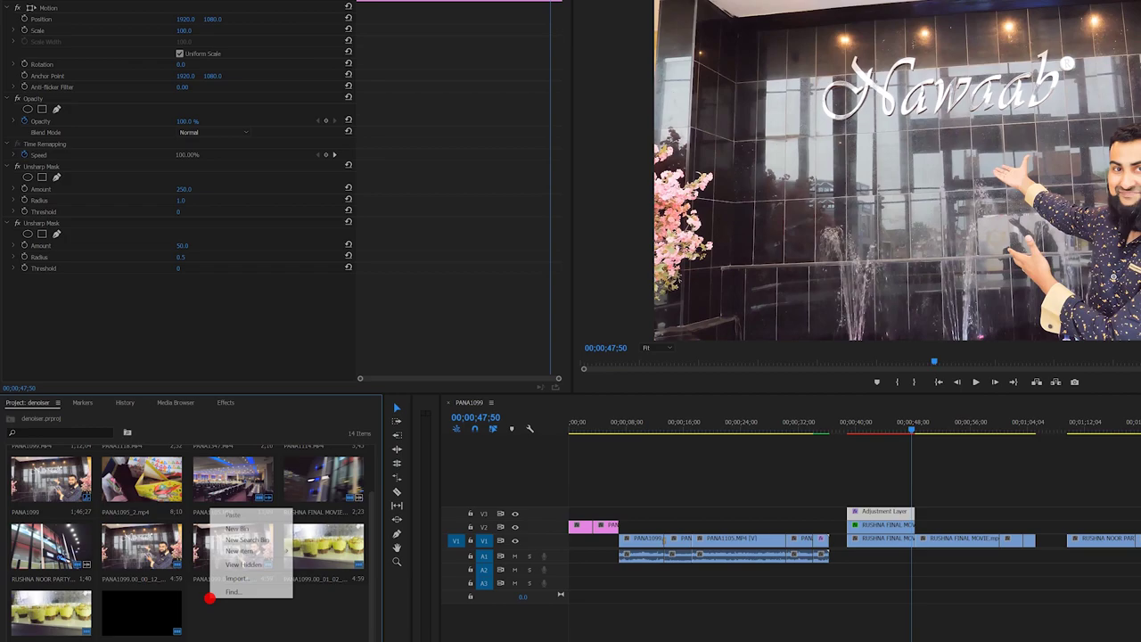
mouse_move(247, 550)
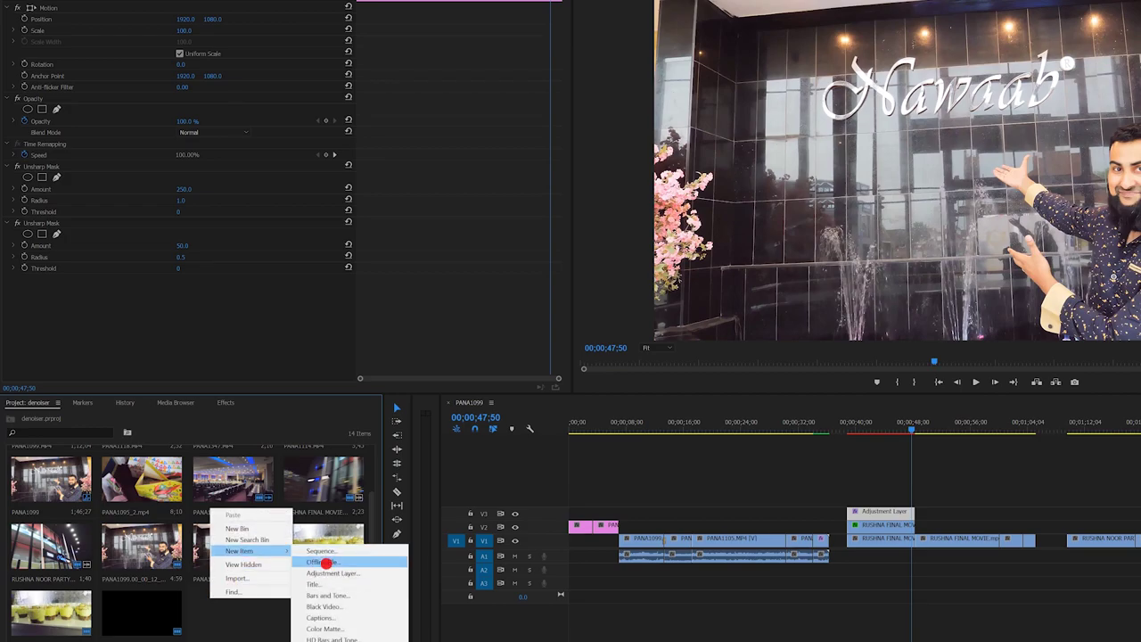
left_click(331, 572)
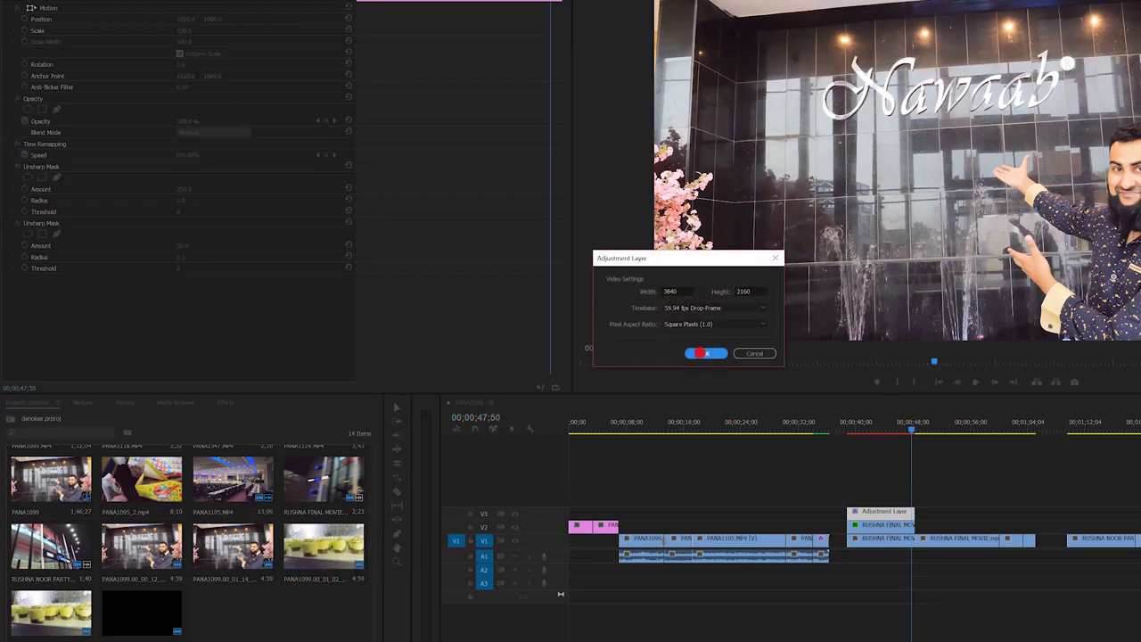
left_click(701, 353)
Step: Place the new adjustment layer on V4 and apply Unsharp Mask to it
left_click_drag(254, 604, 910, 499)
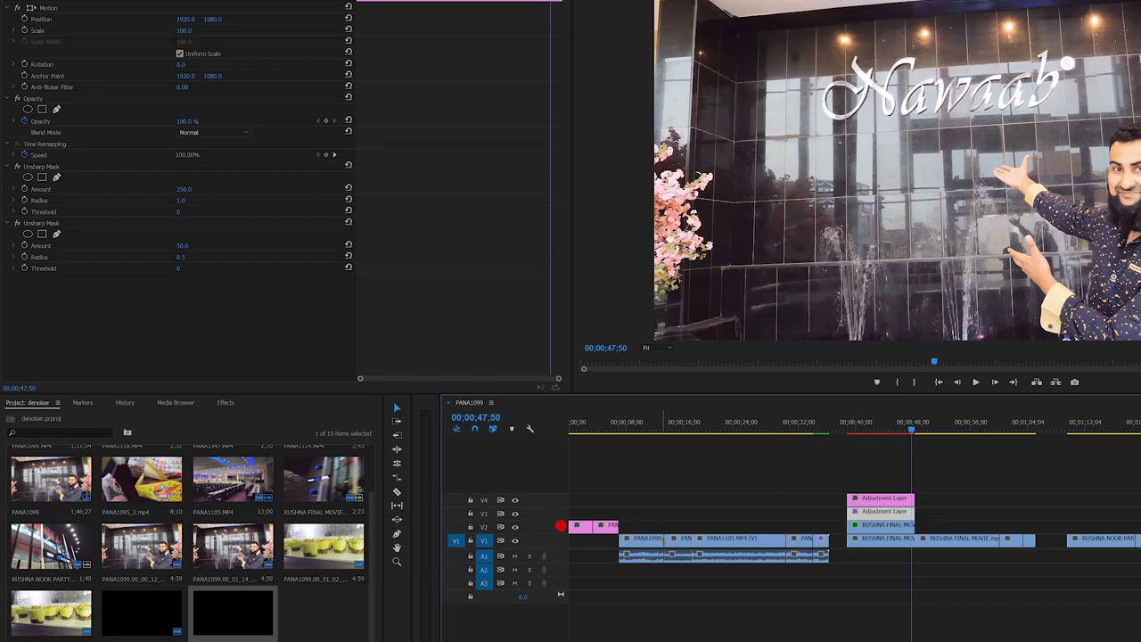
left_click(228, 402)
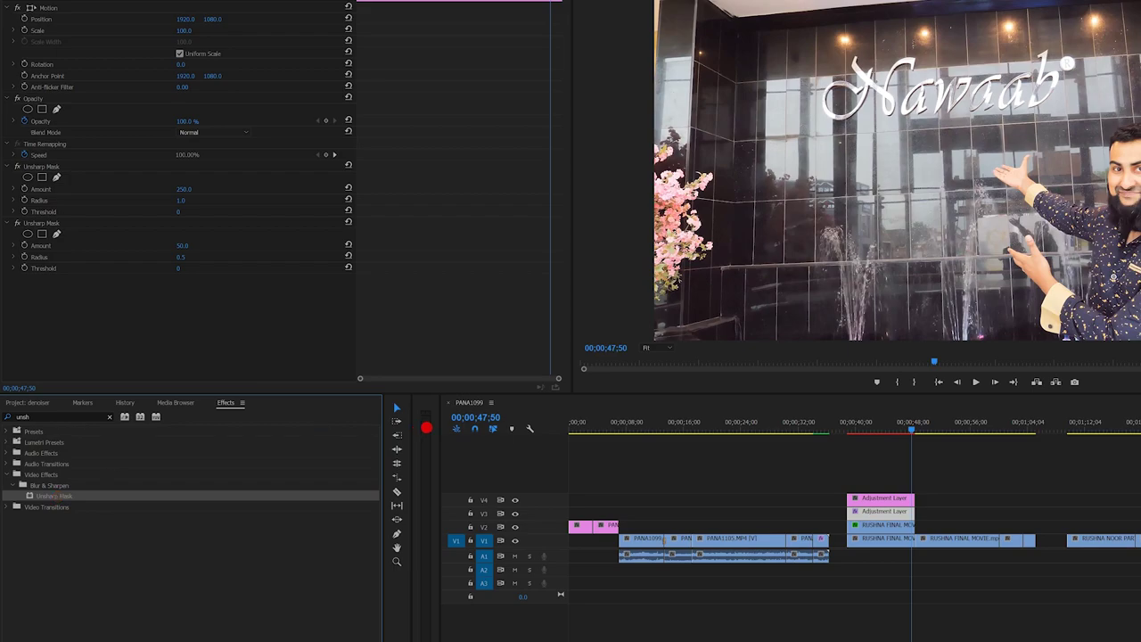
left_click_drag(426, 428, 867, 498)
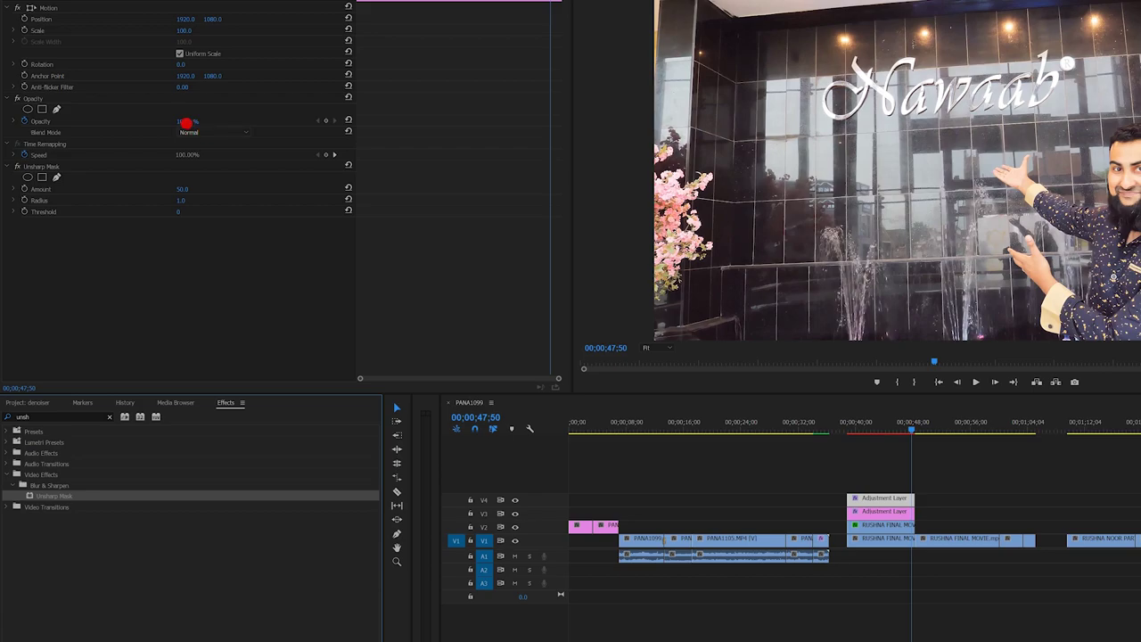
Step: Set the V4 layer to Lighten blend mode, 50% opacity, and Unsharp Mask Amount 20
left_click(204, 133)
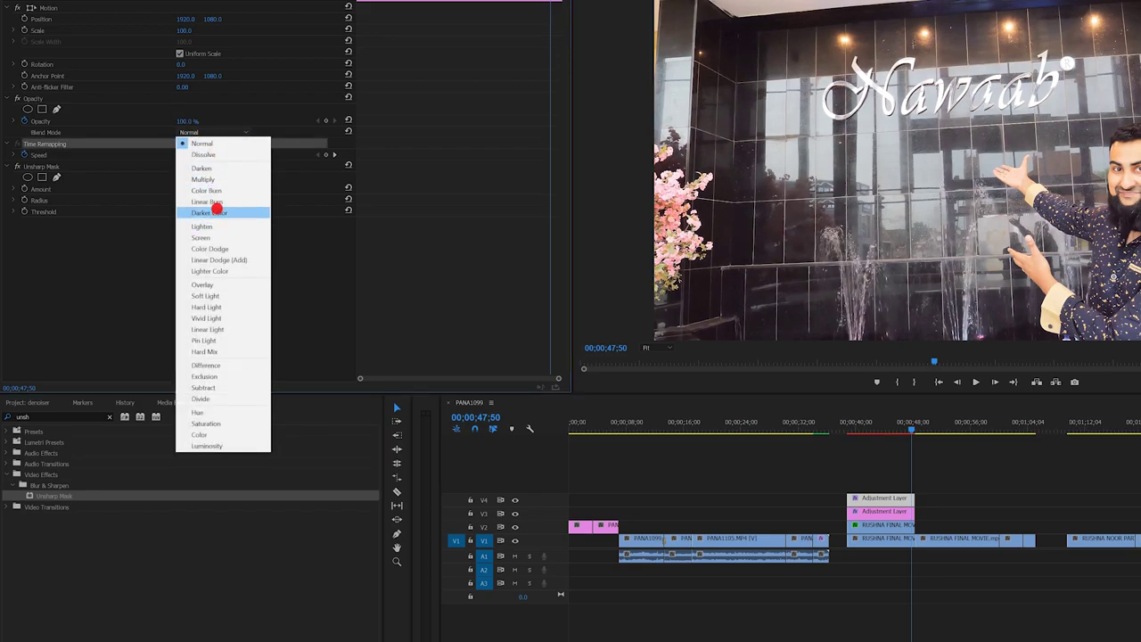
left_click(217, 224)
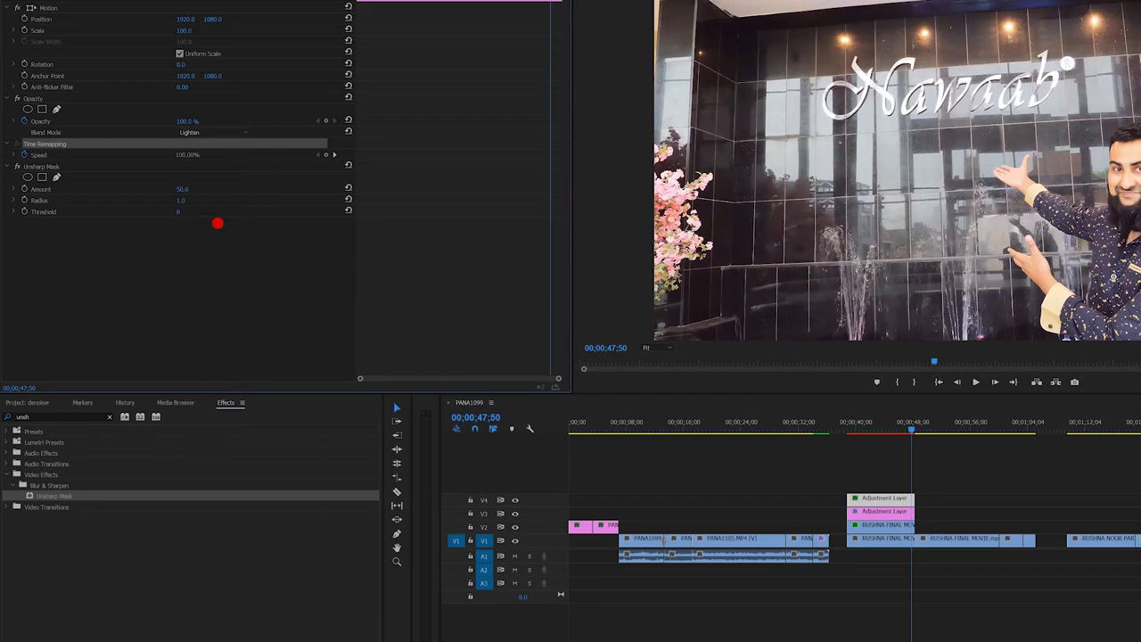
left_click(190, 120)
type("50")
key("Return")
left_click(184, 188)
type("20")
key("Return")
key("Return")
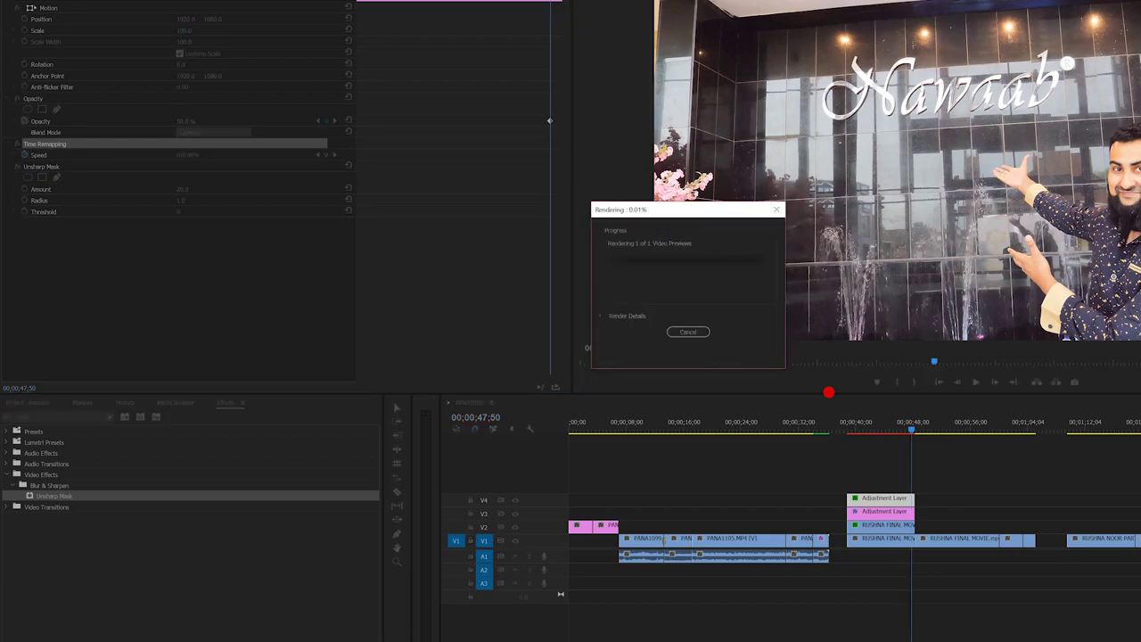